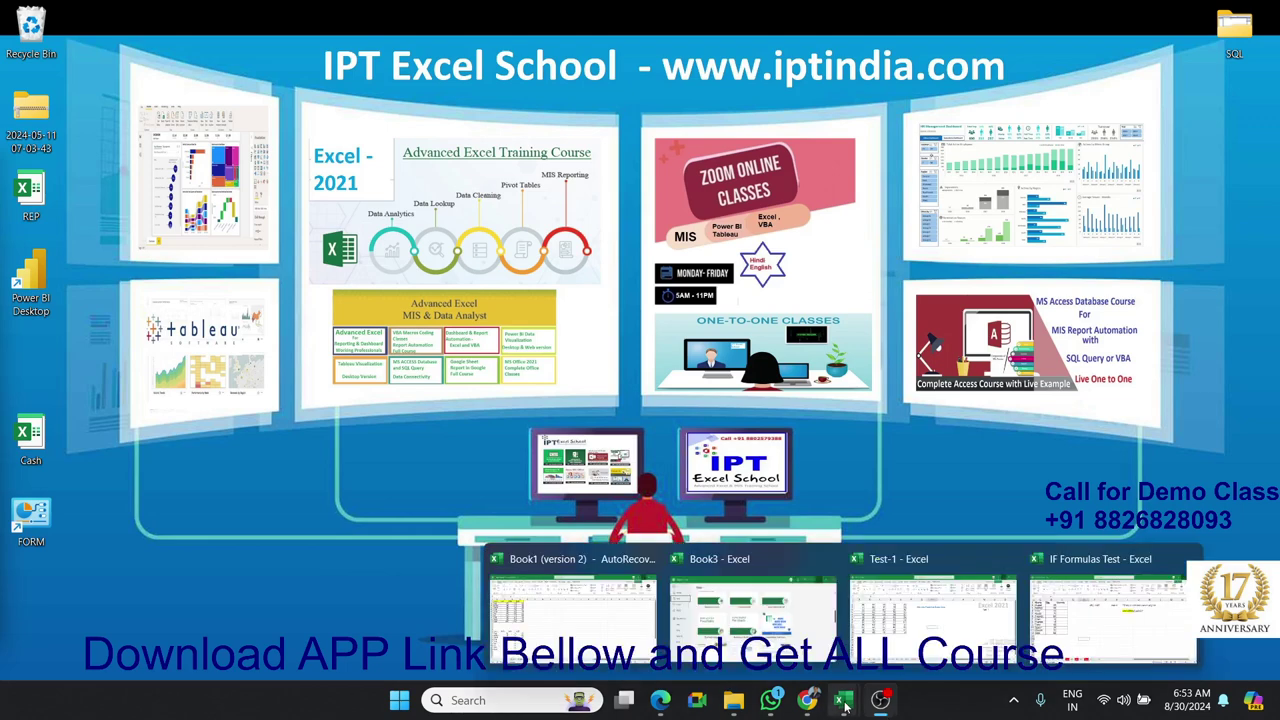
In Test-1, view the D10 random-number formula and the monthly and password formatting practice sheets
click(932, 600)
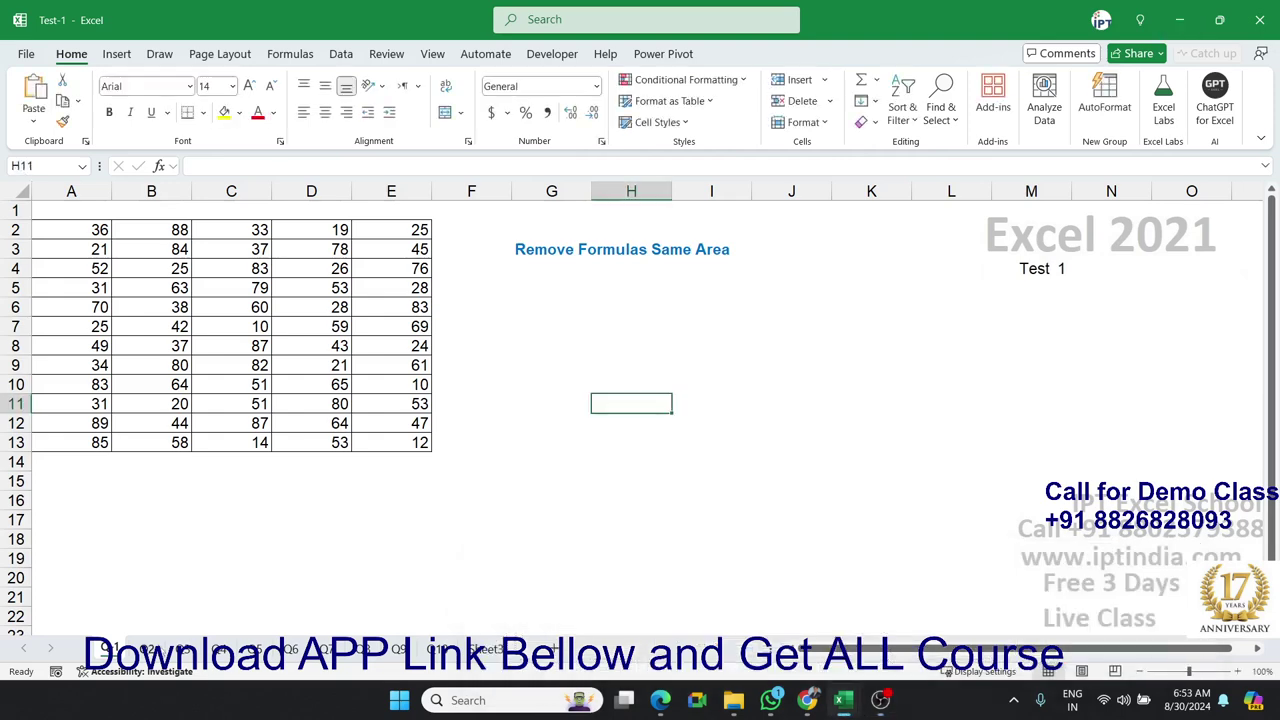
click(224, 499)
click(342, 384)
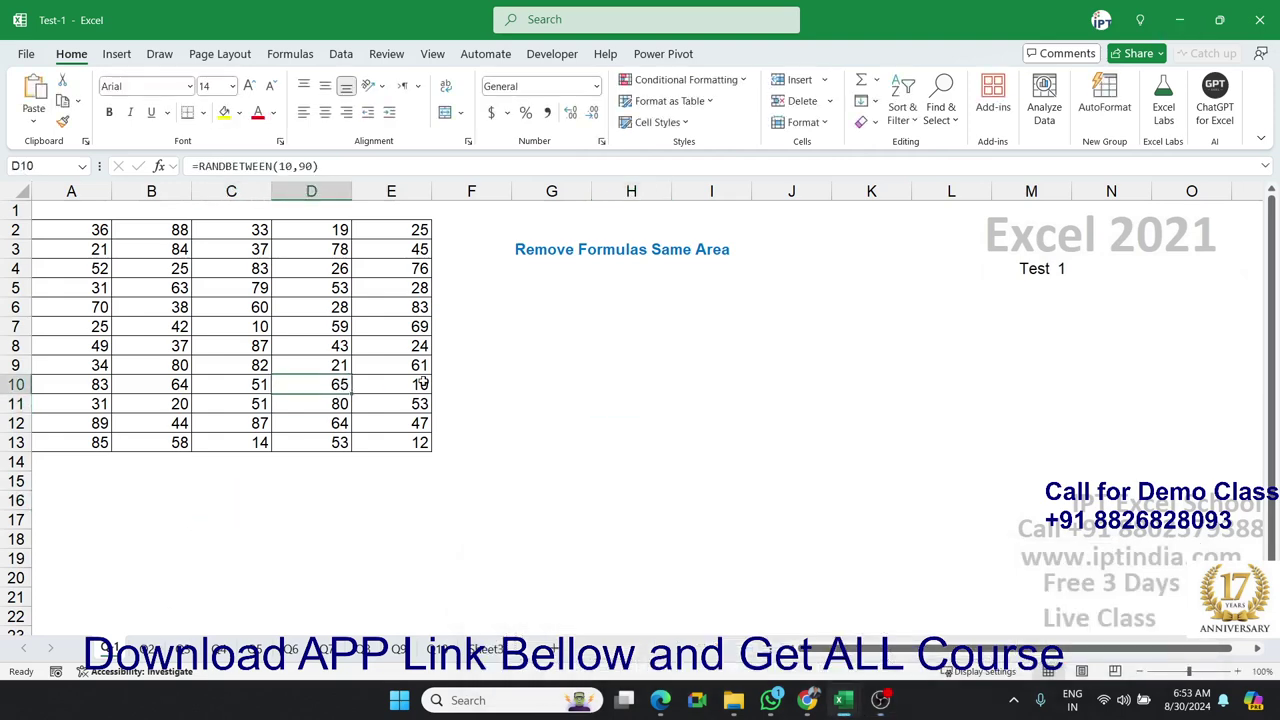
click(148, 650)
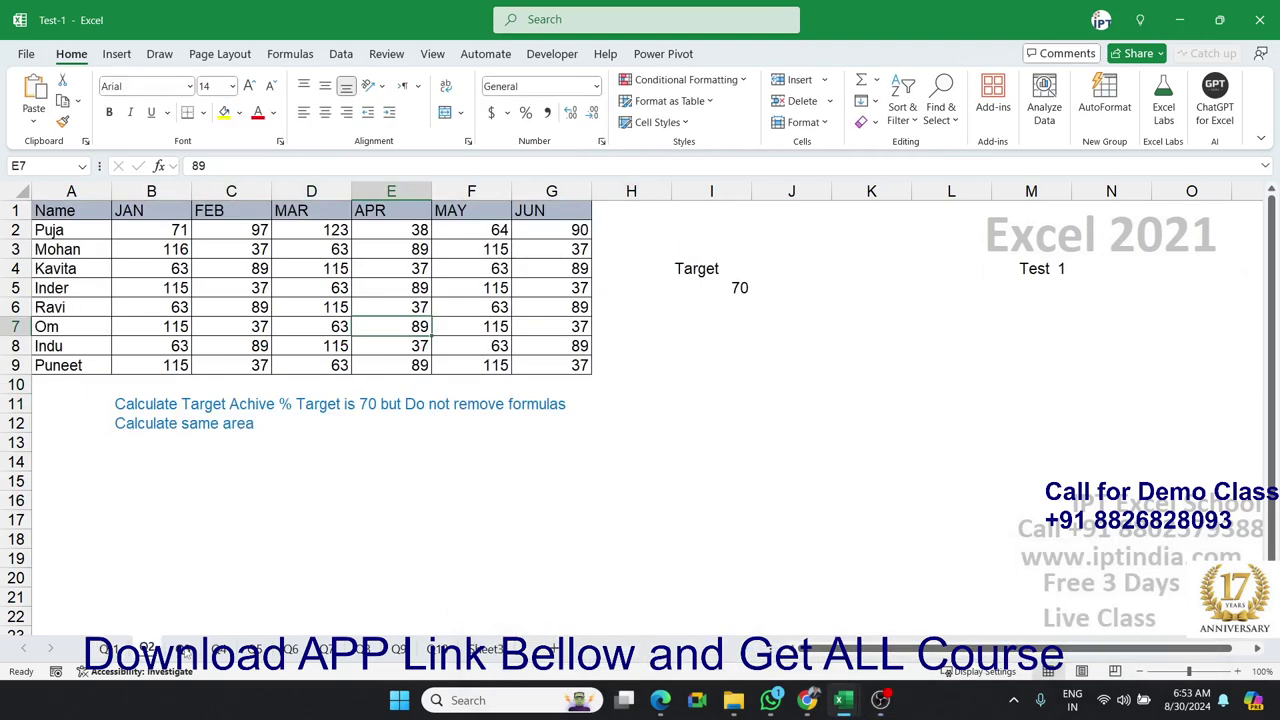
click(606, 396)
click(196, 648)
click(222, 652)
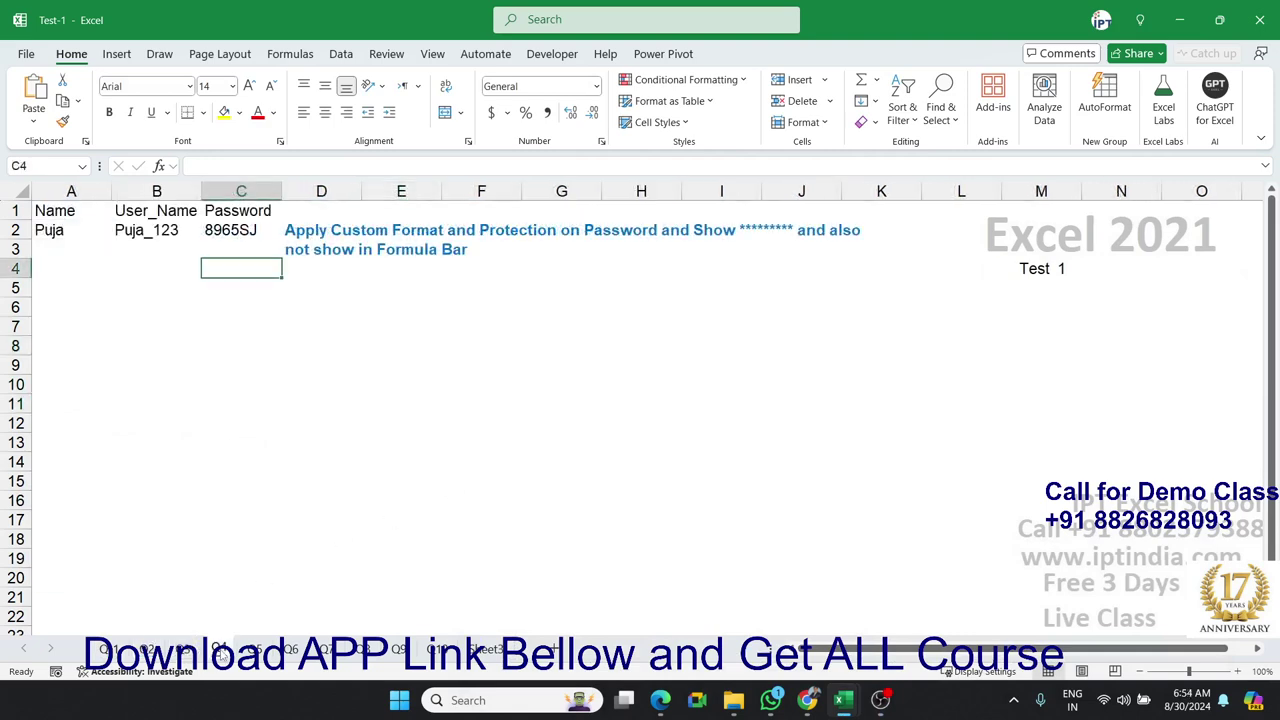
mouse_move(842, 700)
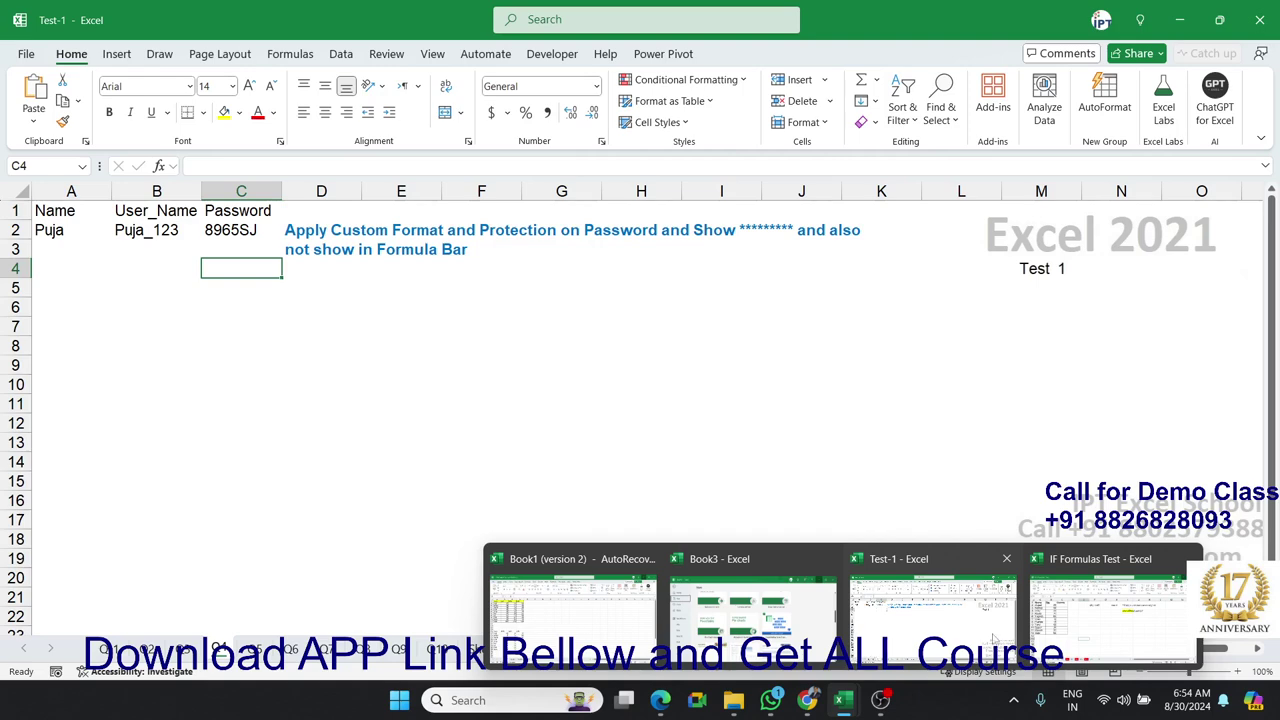
Switch to the IF Formulas Test workbook and step through its sheets to the S-1 to S-5 results sheet
click(1105, 610)
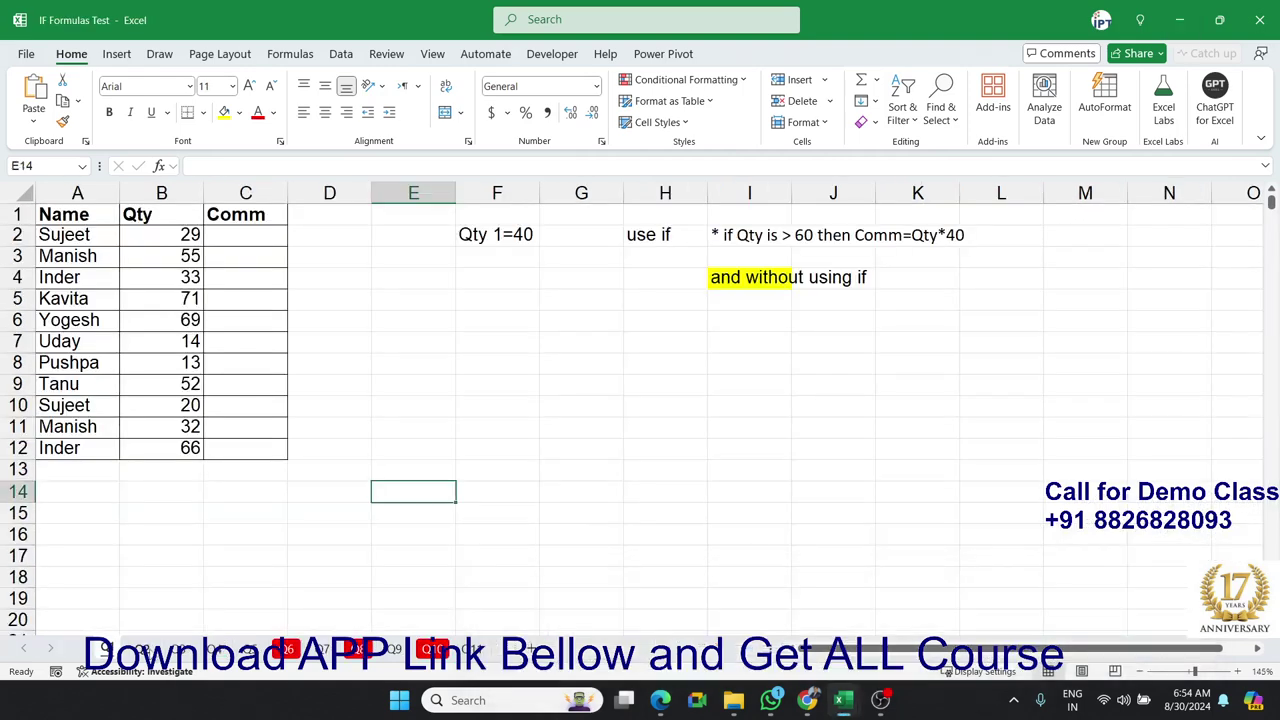
key(ctrl+Page_Down)
key(ctrl+Page_Down)
key(ctrl+Page_Down)
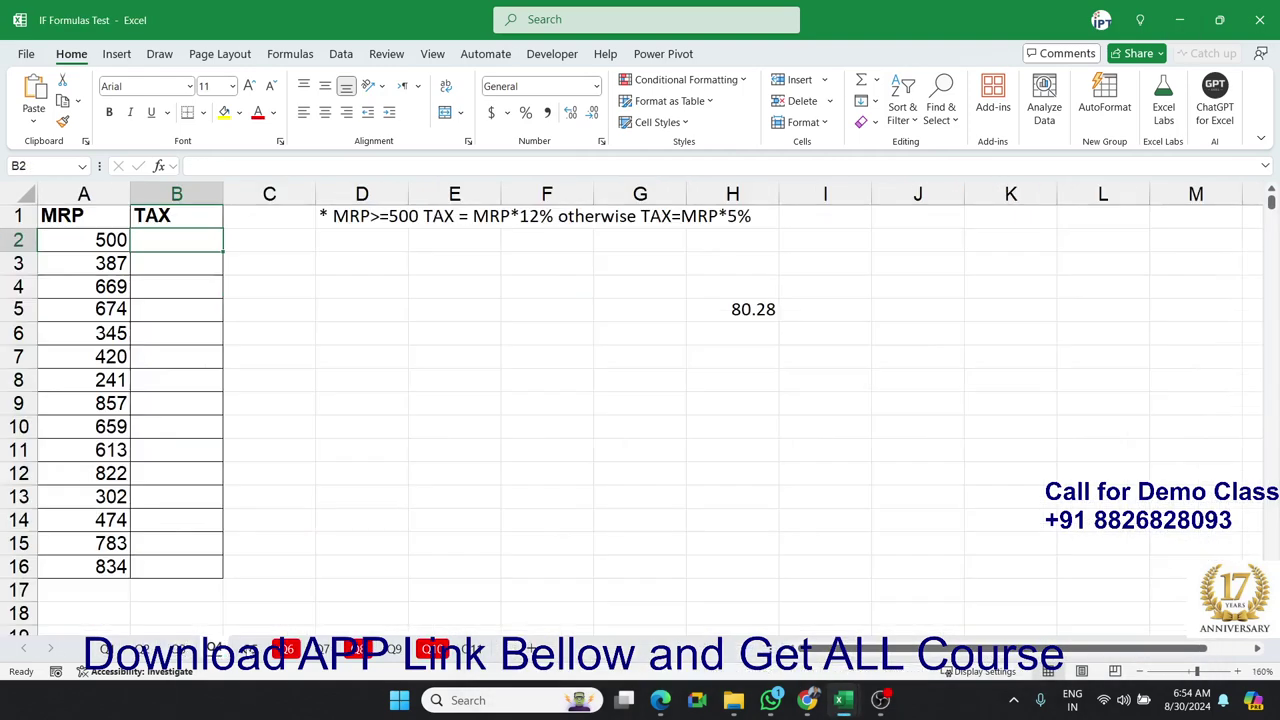
key(ctrl+Page_Down)
key(ctrl+Page_Up)
key(ctrl+Page_Up)
key(ctrl+Page_Up)
key(ctrl+Page_Up)
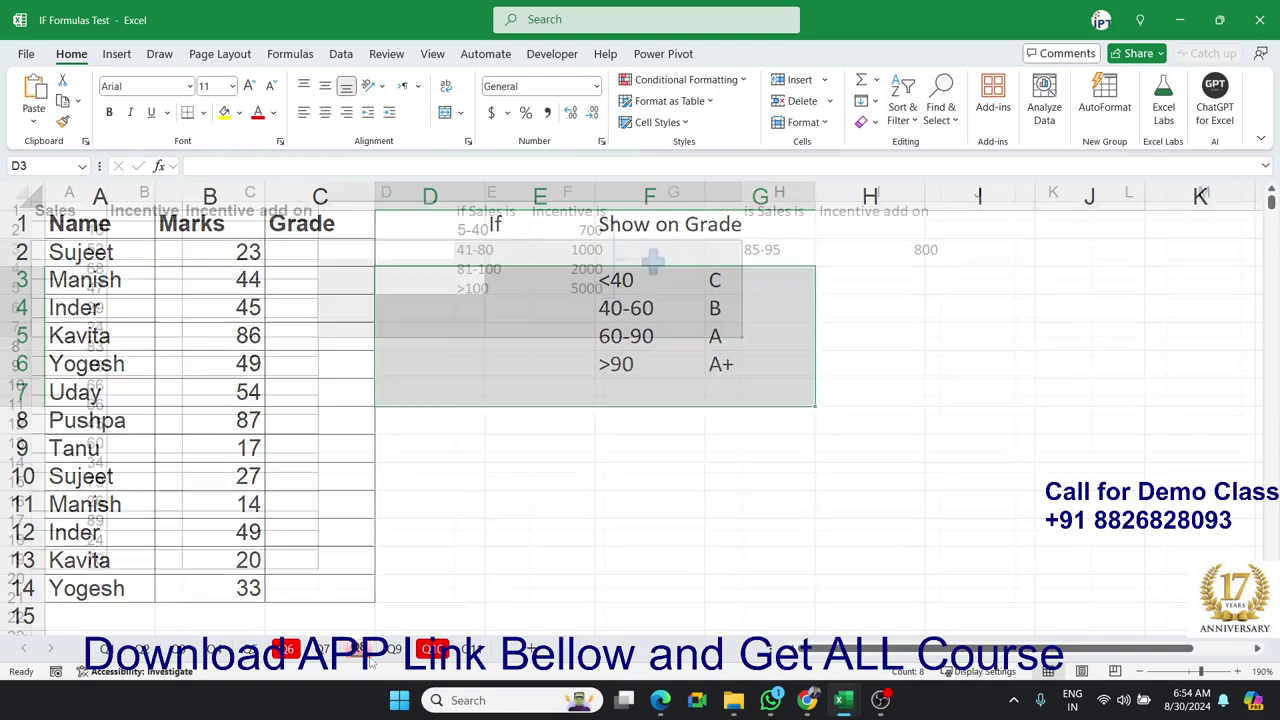
key(ctrl+Page_Down)
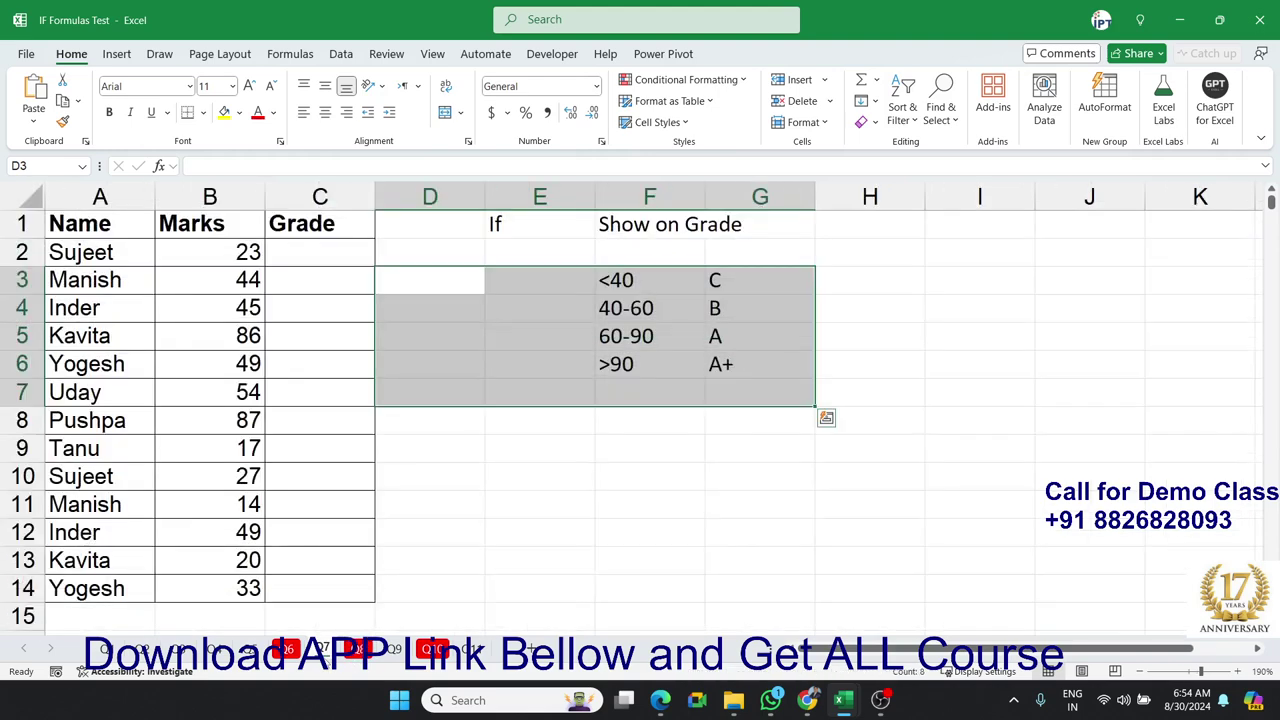
click(288, 650)
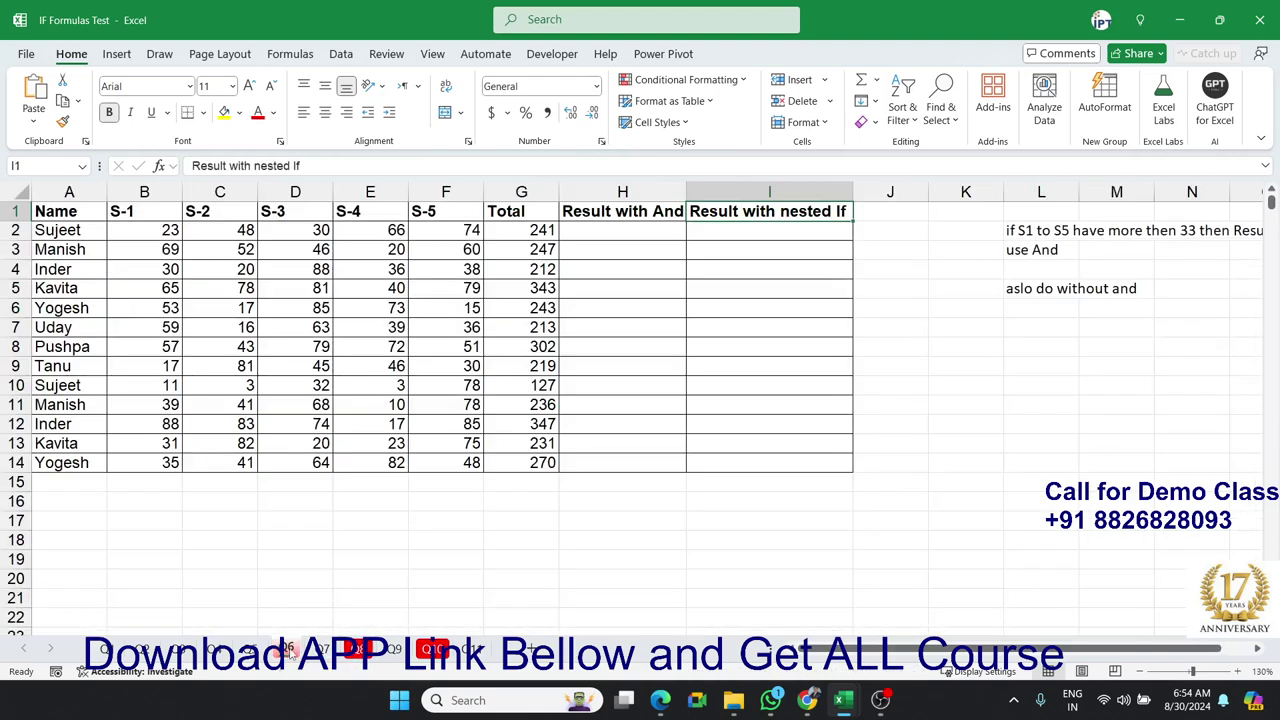
Select the instructions in L1:L3 and the Result with And cells H2:H12, then open a new Chrome window
drag(1046, 218, 1040, 252)
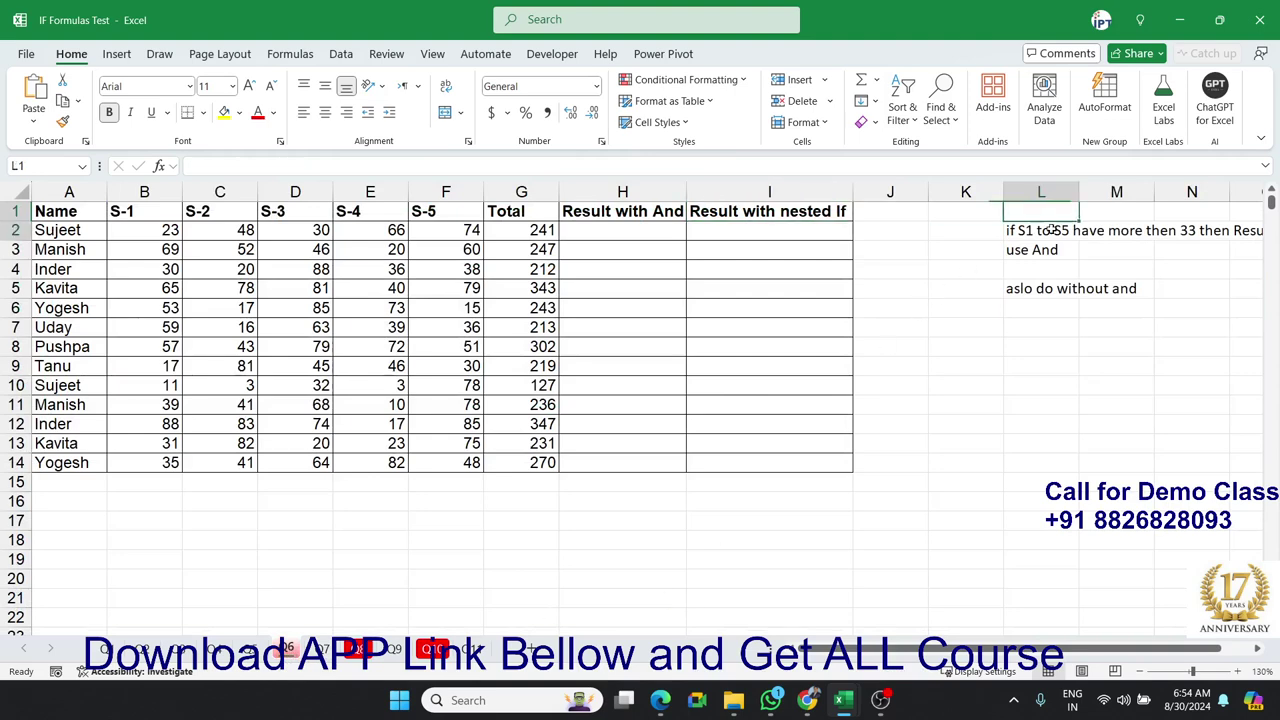
drag(603, 236, 596, 421)
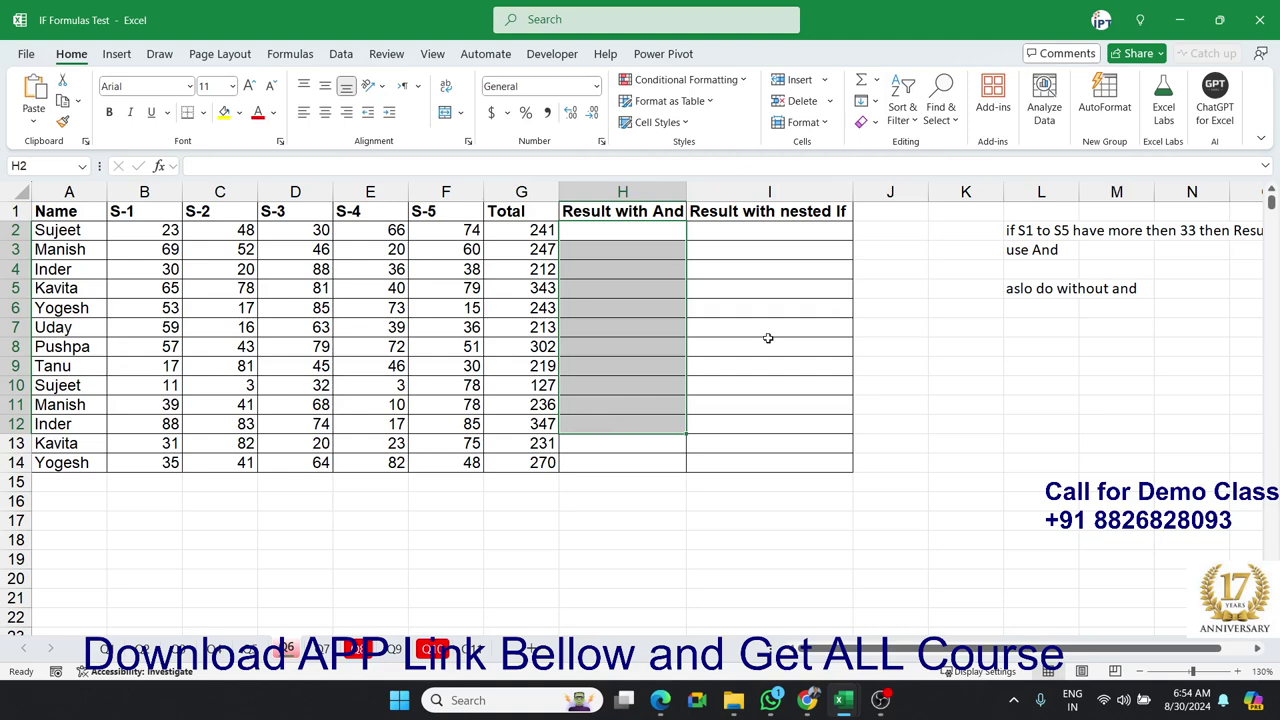
mouse_move(807, 700)
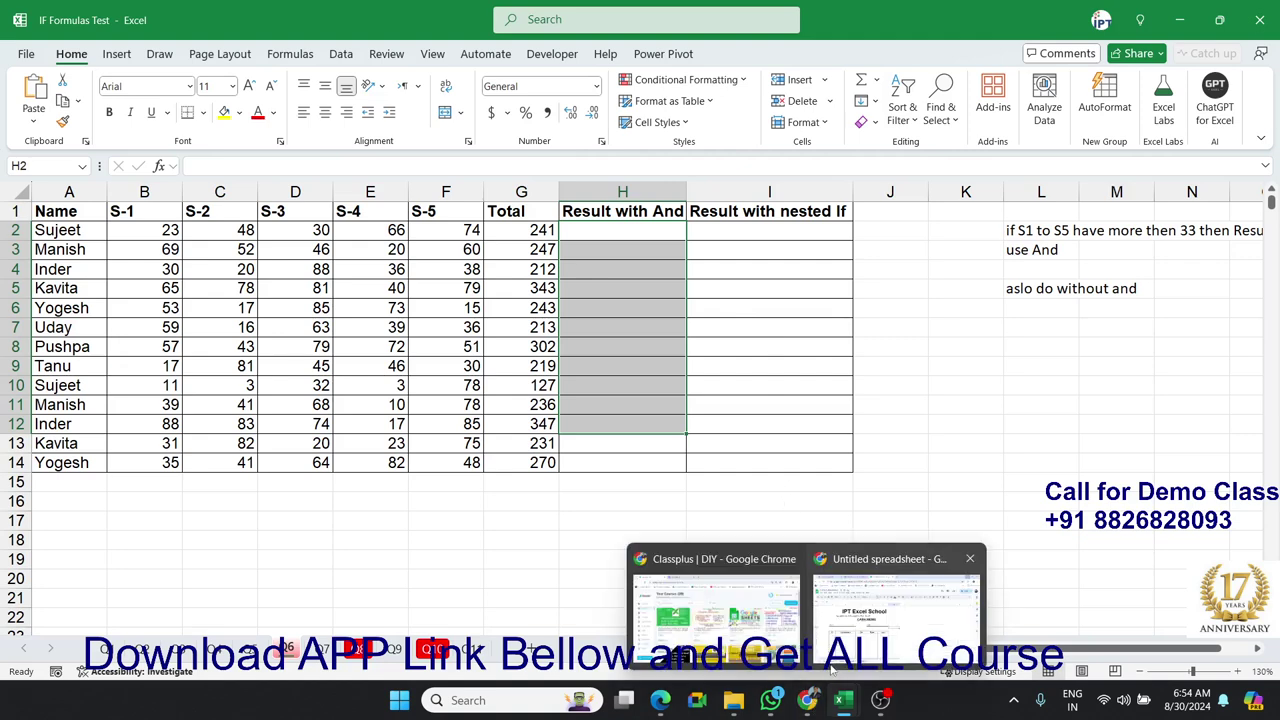
click(746, 592)
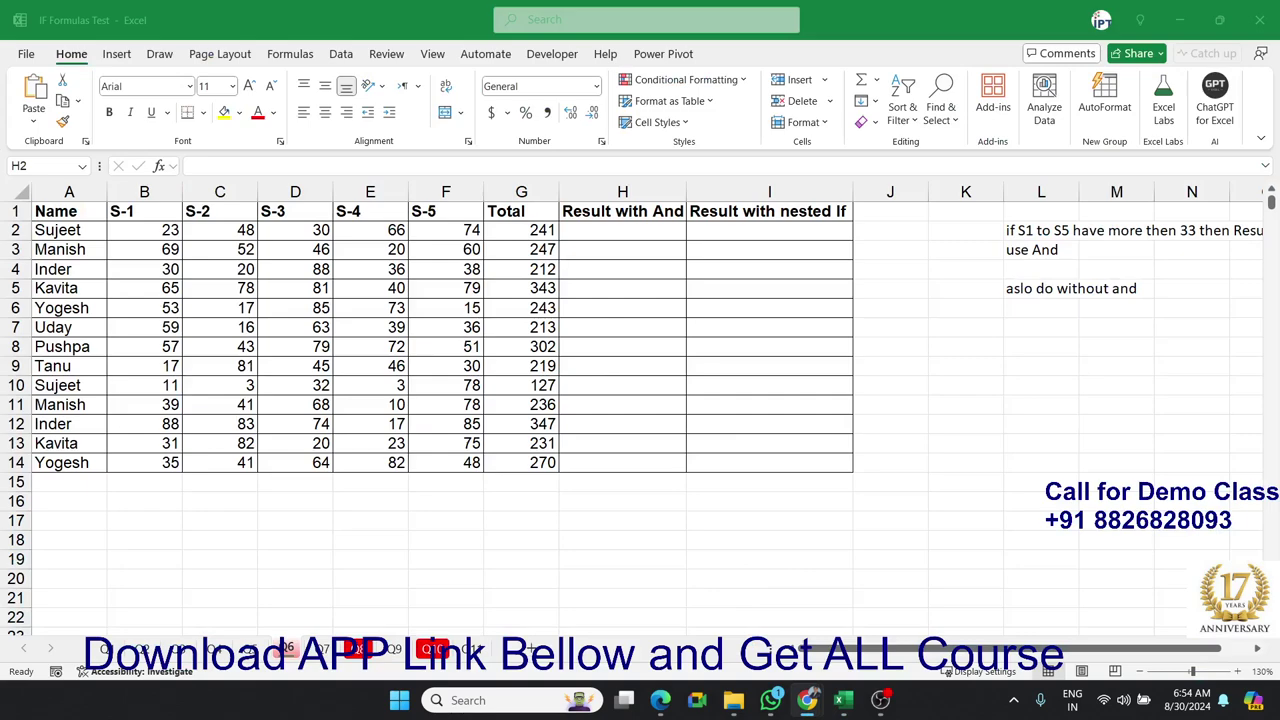
key(ctrl+n)
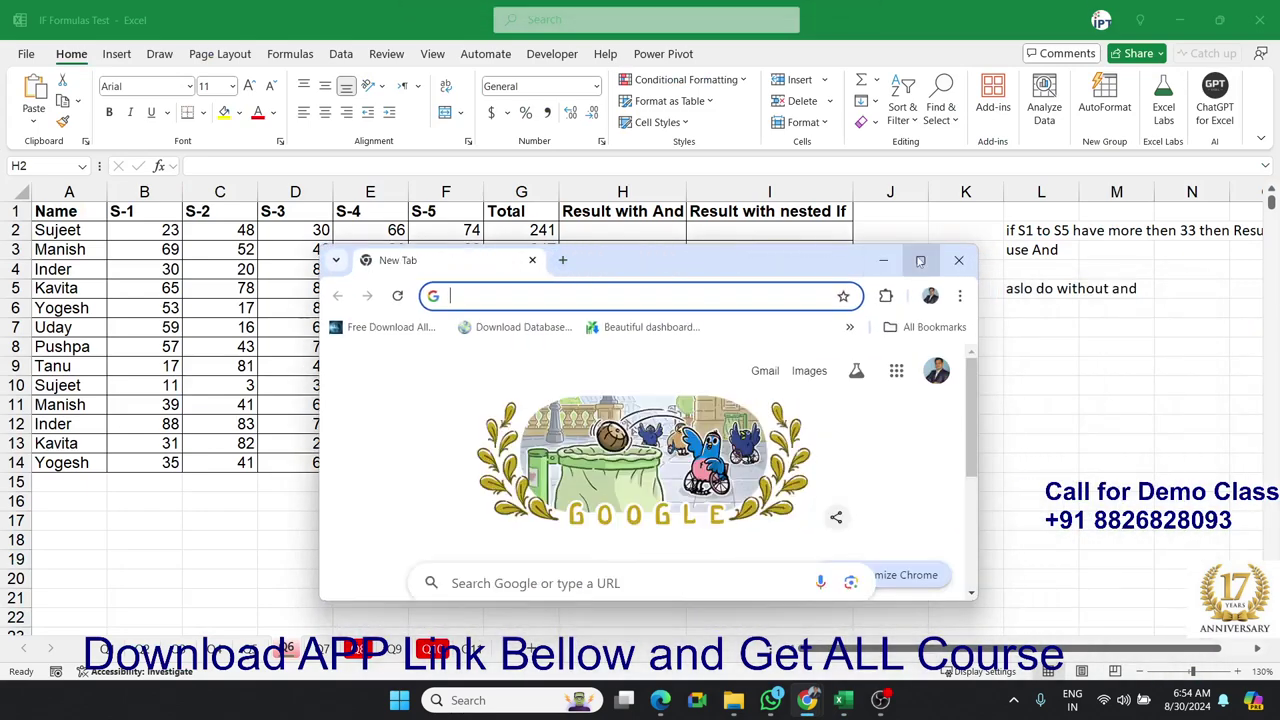
Maximize Chrome and load the EXCEL MIS TRAINING Play Store page from the 'pl' suggestion
click(920, 261)
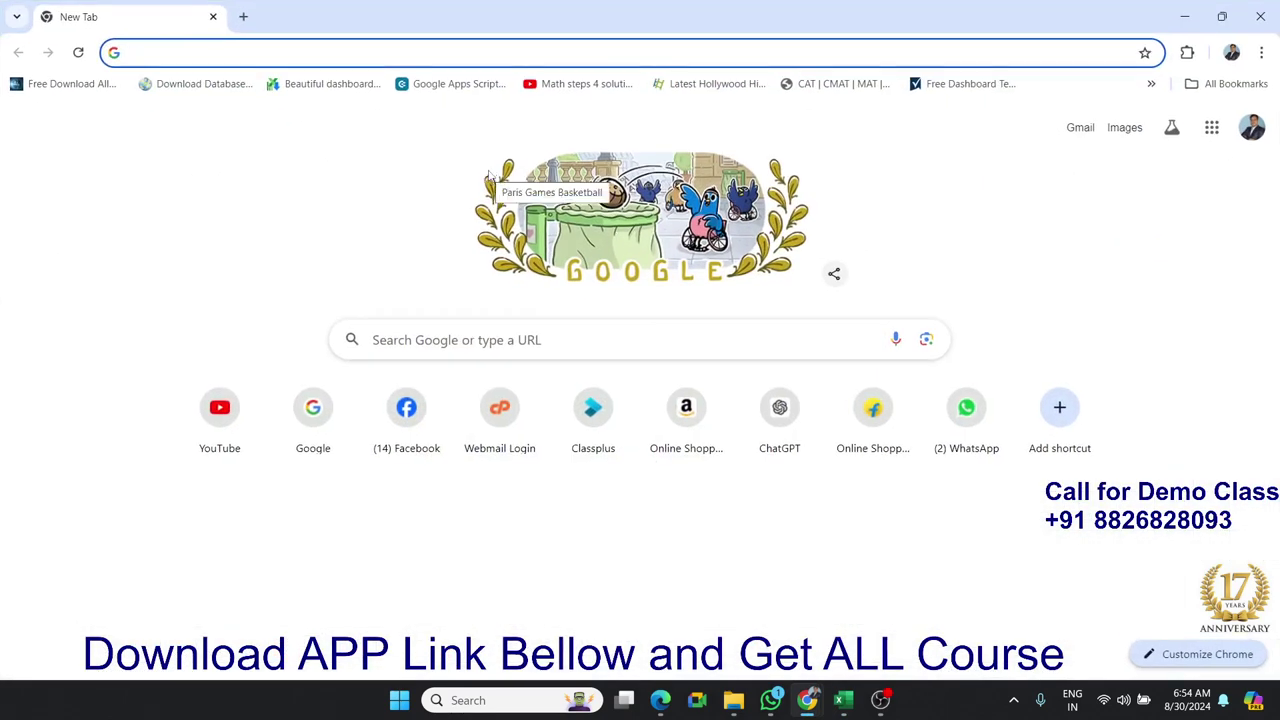
text(pl)
key(Return)
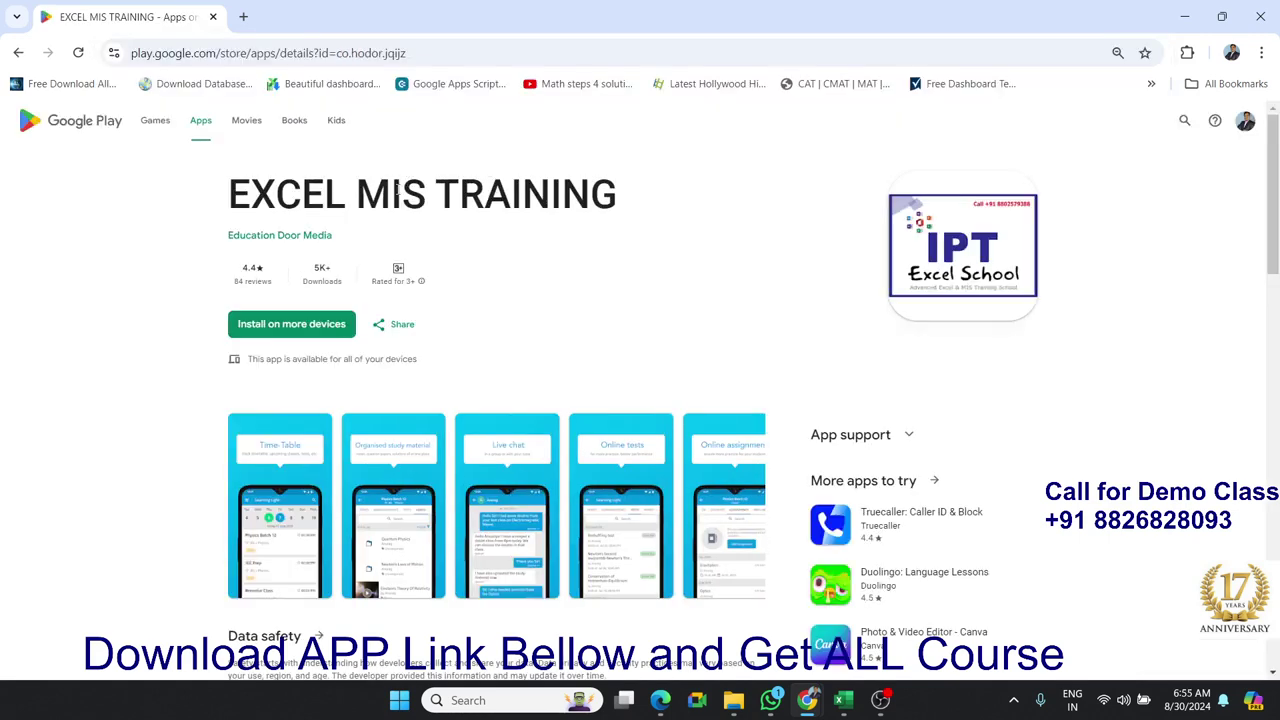
triple_click(398, 192)
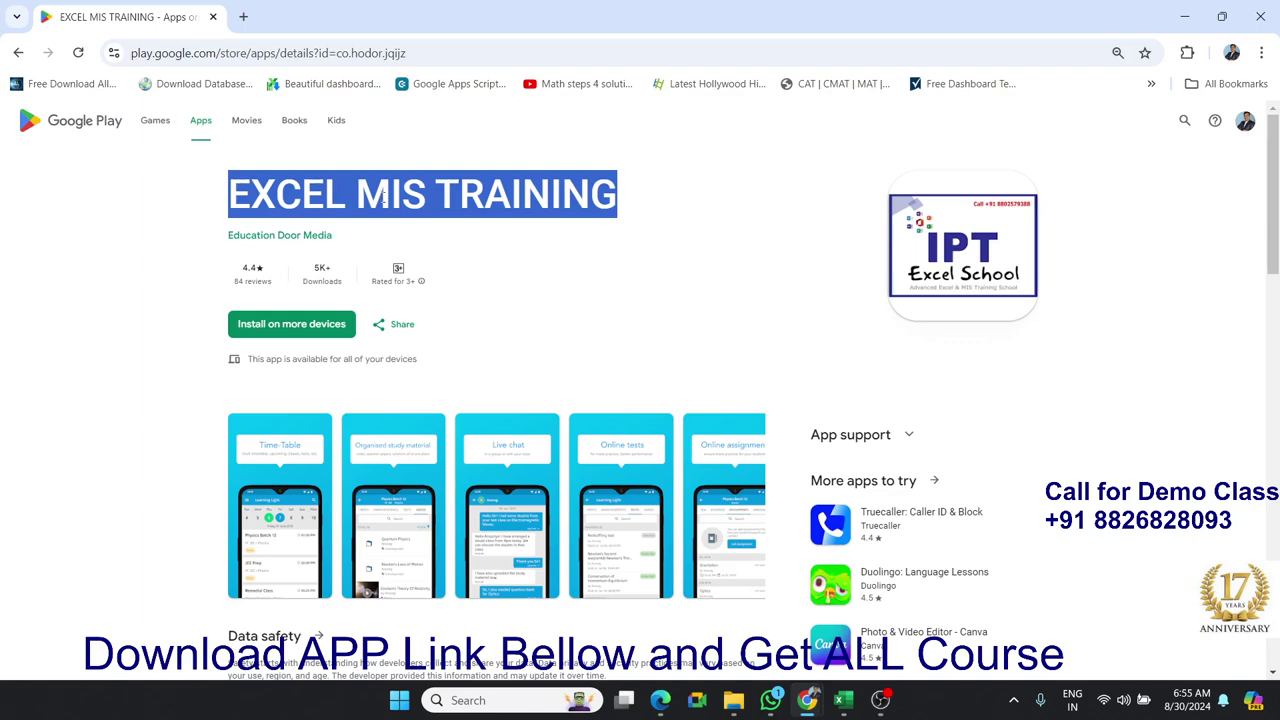
In a new tab, go to app.iptindia.com using the autocompleted address from 'app.ip'
click(243, 17)
text(a)
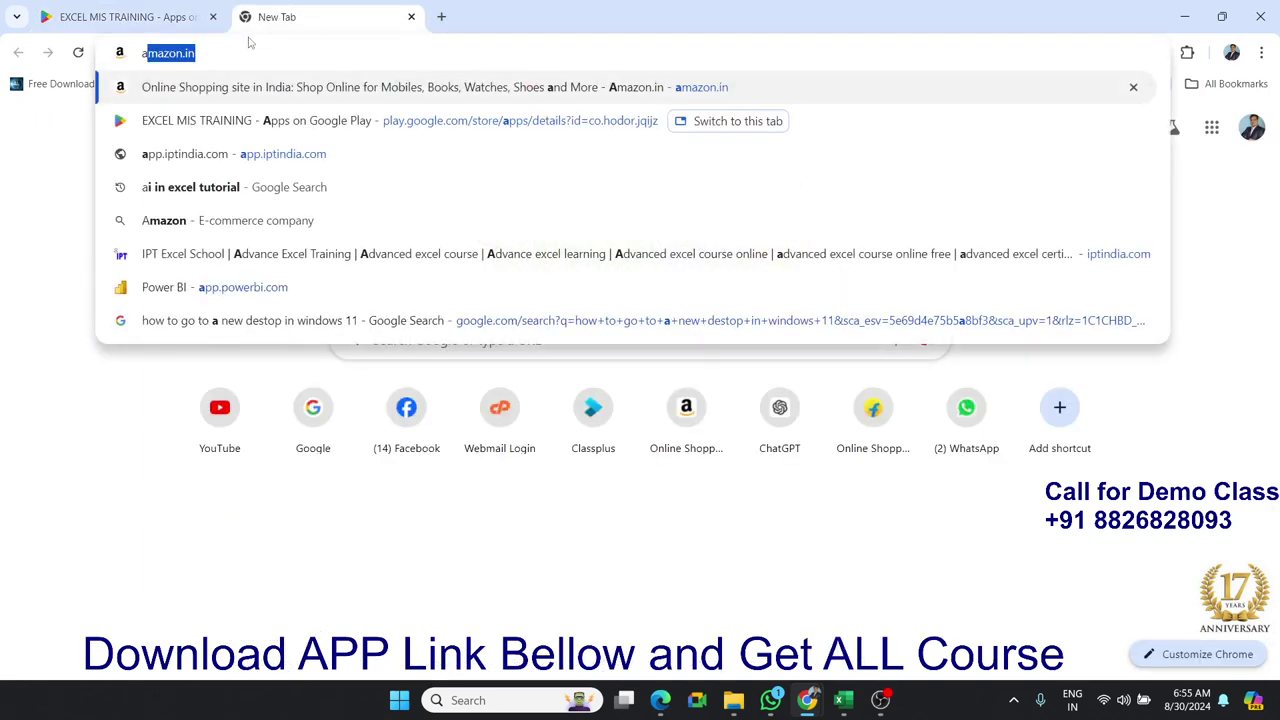
text(pp)
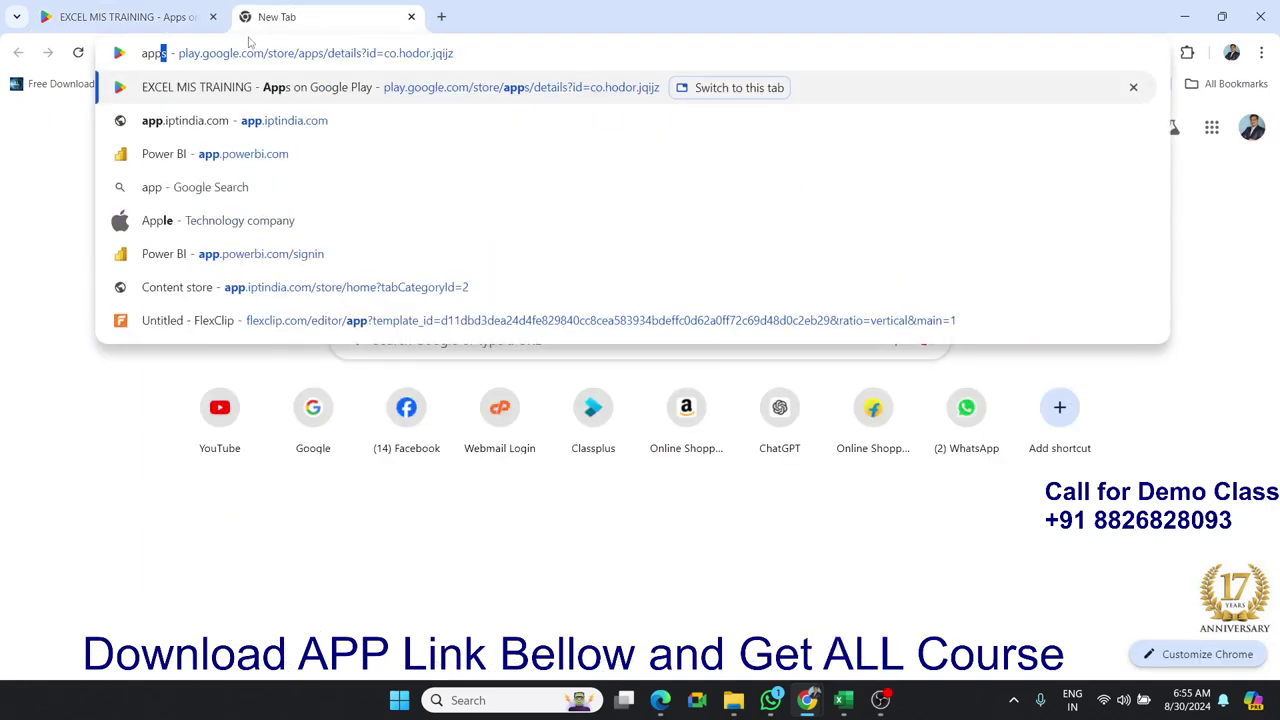
text(.ip)
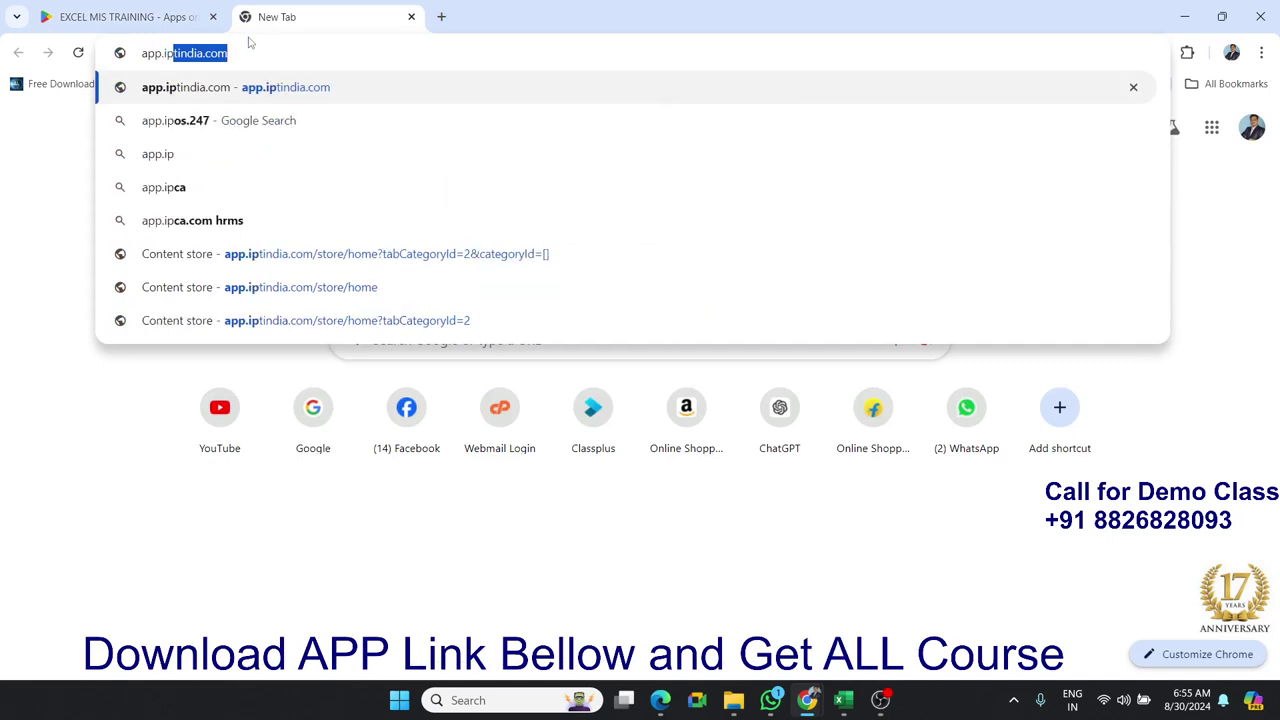
key(Right)
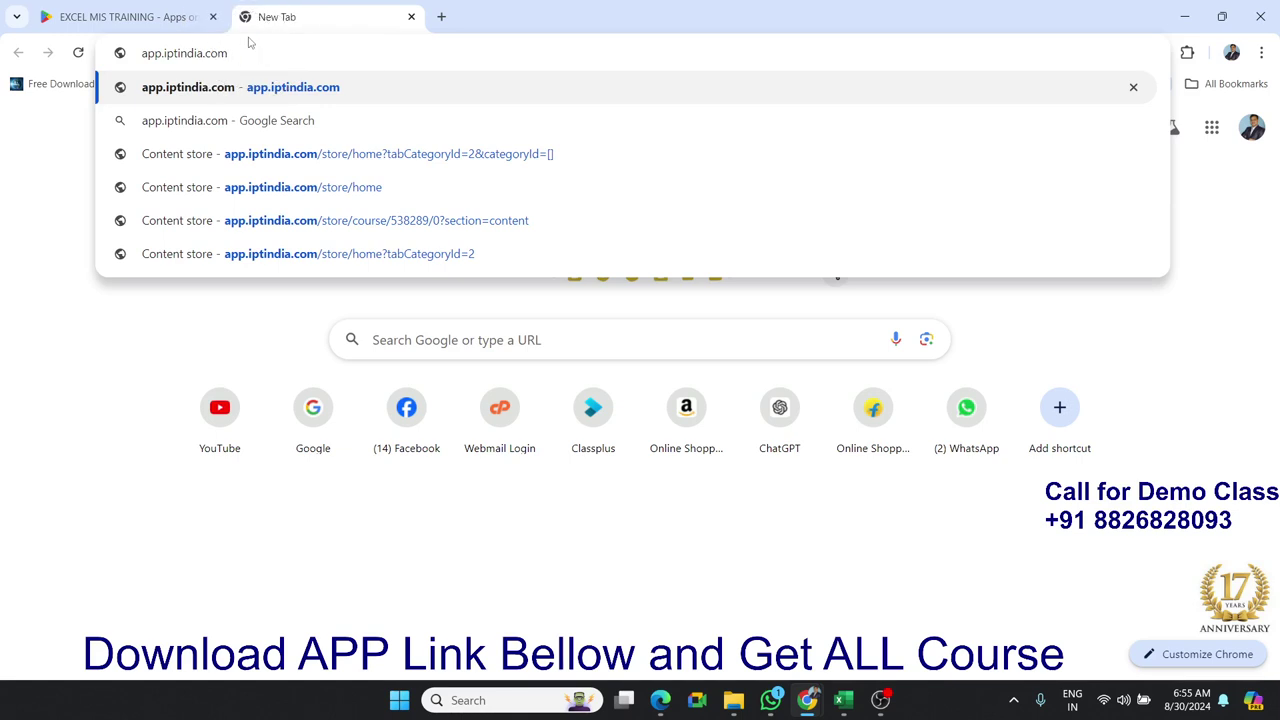
key(Return)
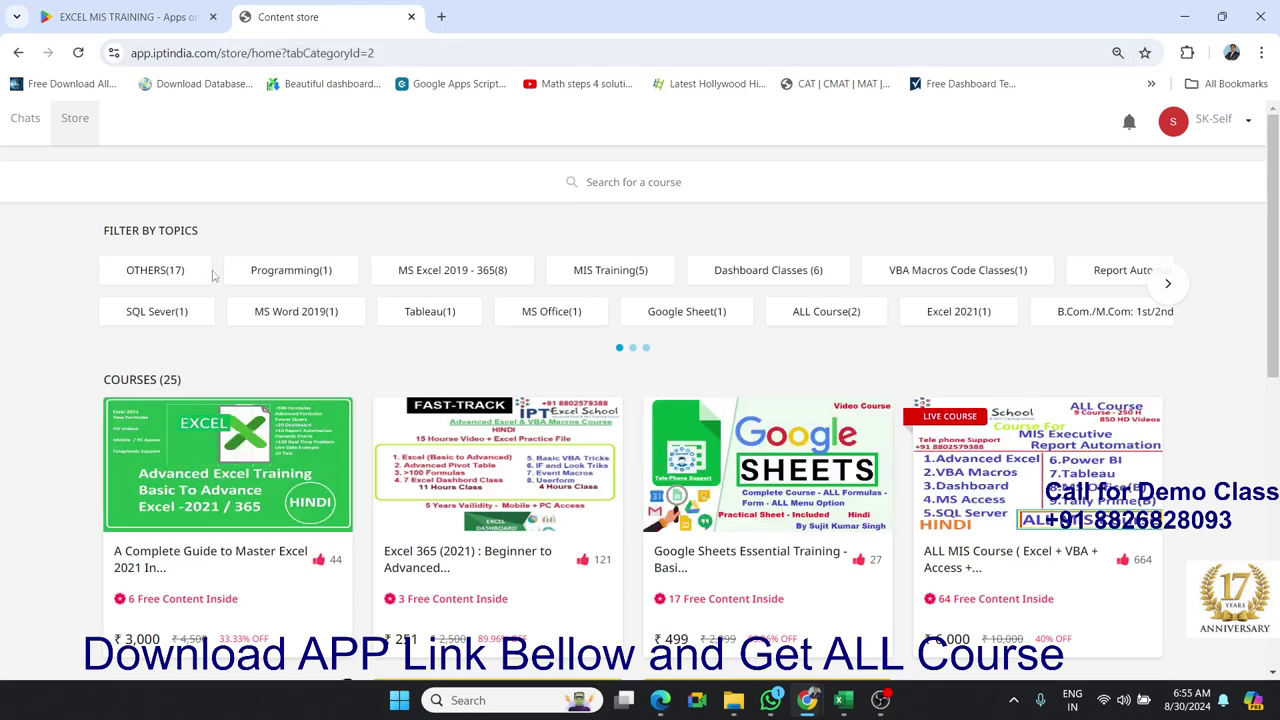
Open the Master Excel 2021 course details, highlighting its 190 videos and 100 files counts
scroll(78, 340, down, 1)
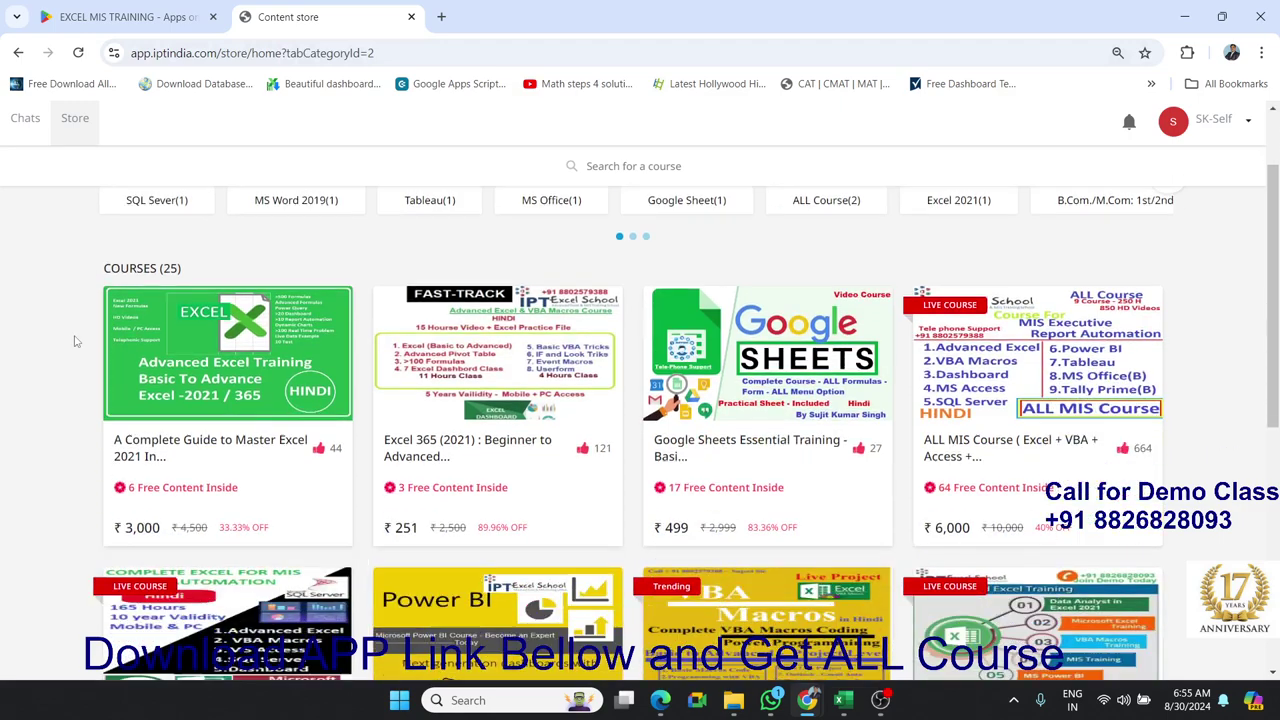
right_click(153, 342)
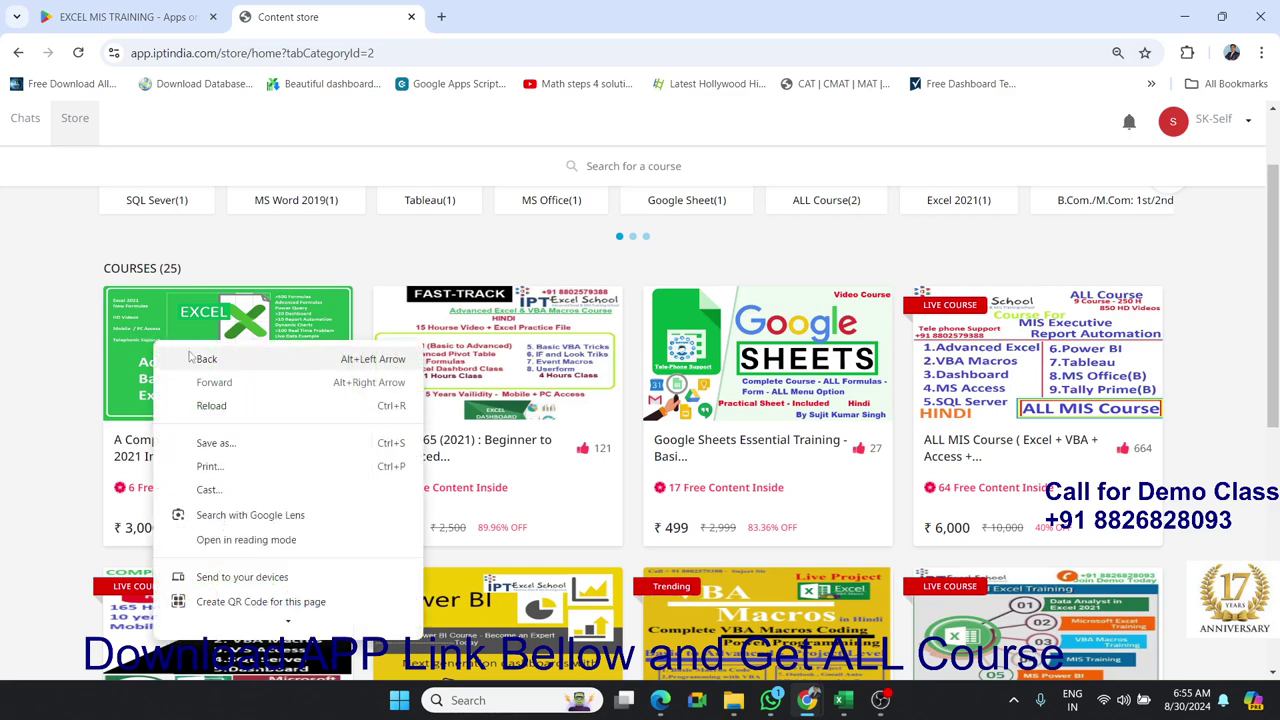
click(148, 352)
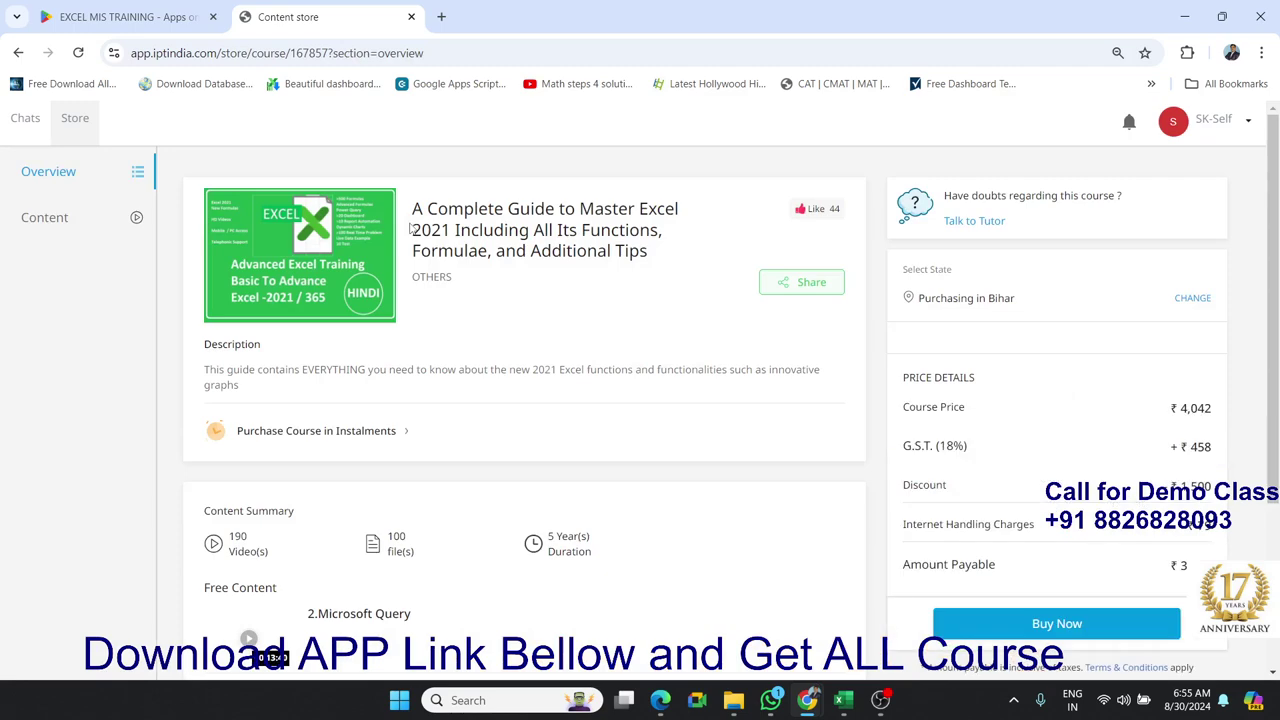
double_click(237, 537)
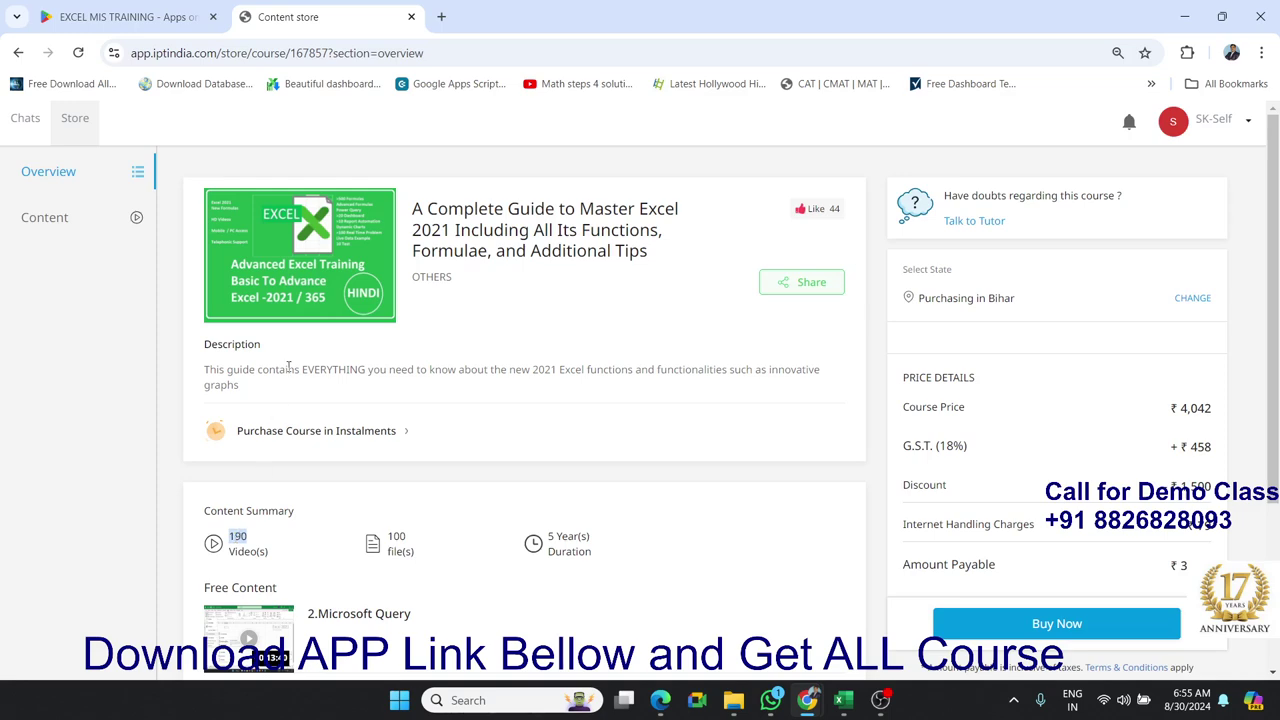
scroll(288, 367, down, 1)
scroll(288, 367, up, 1)
scroll(288, 367, down, 2)
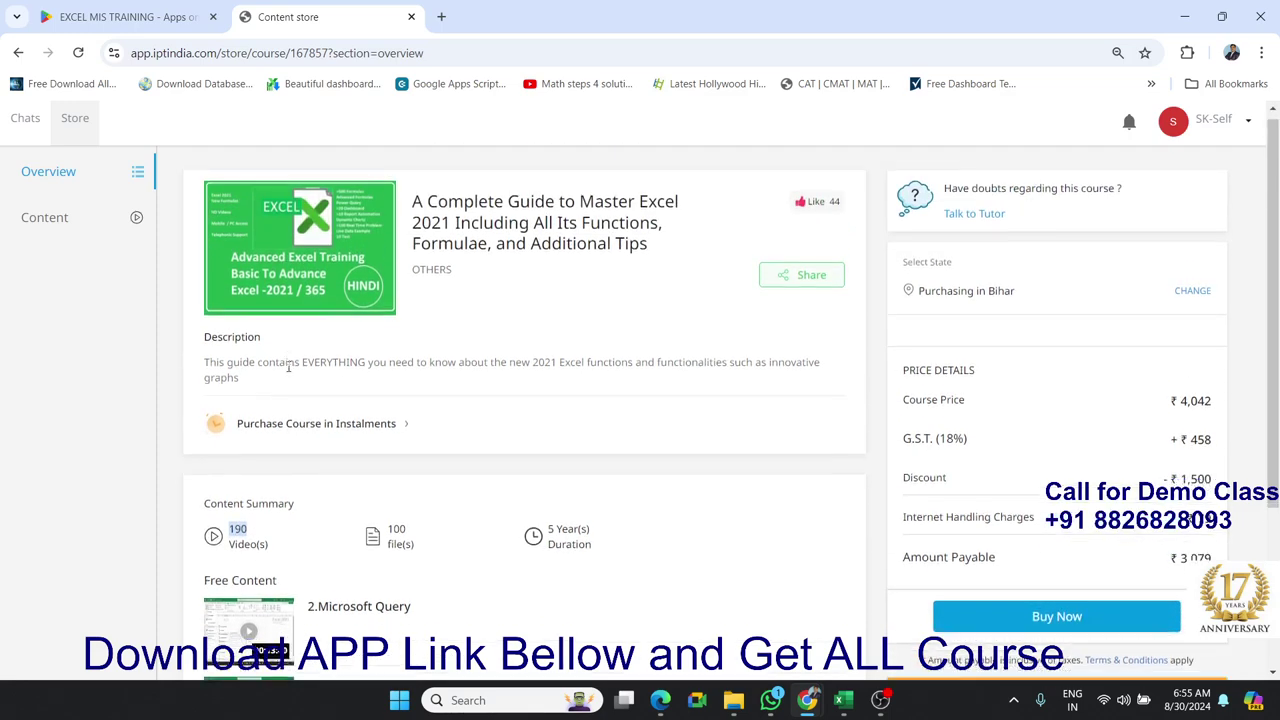
double_click(397, 315)
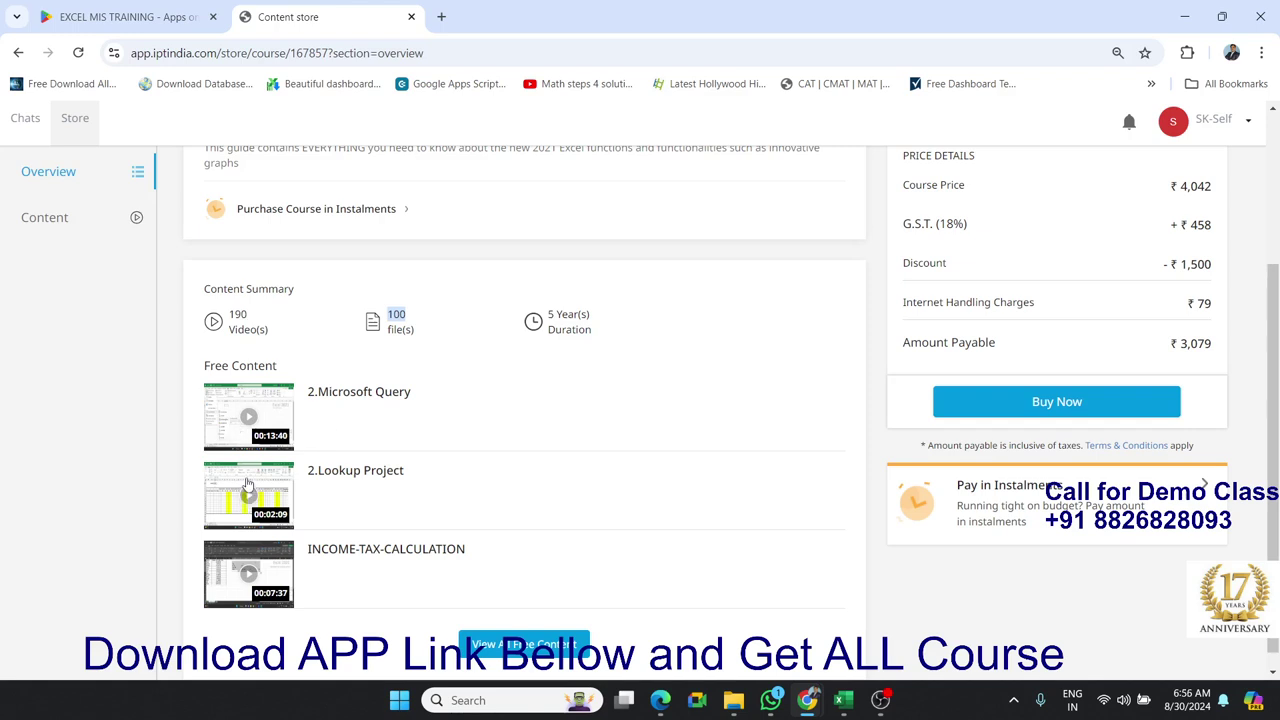
Expand 'View All Free Content' and scroll through the free items back to the top
click(516, 645)
scroll(491, 582, down, 1)
scroll(490, 575, down, 2)
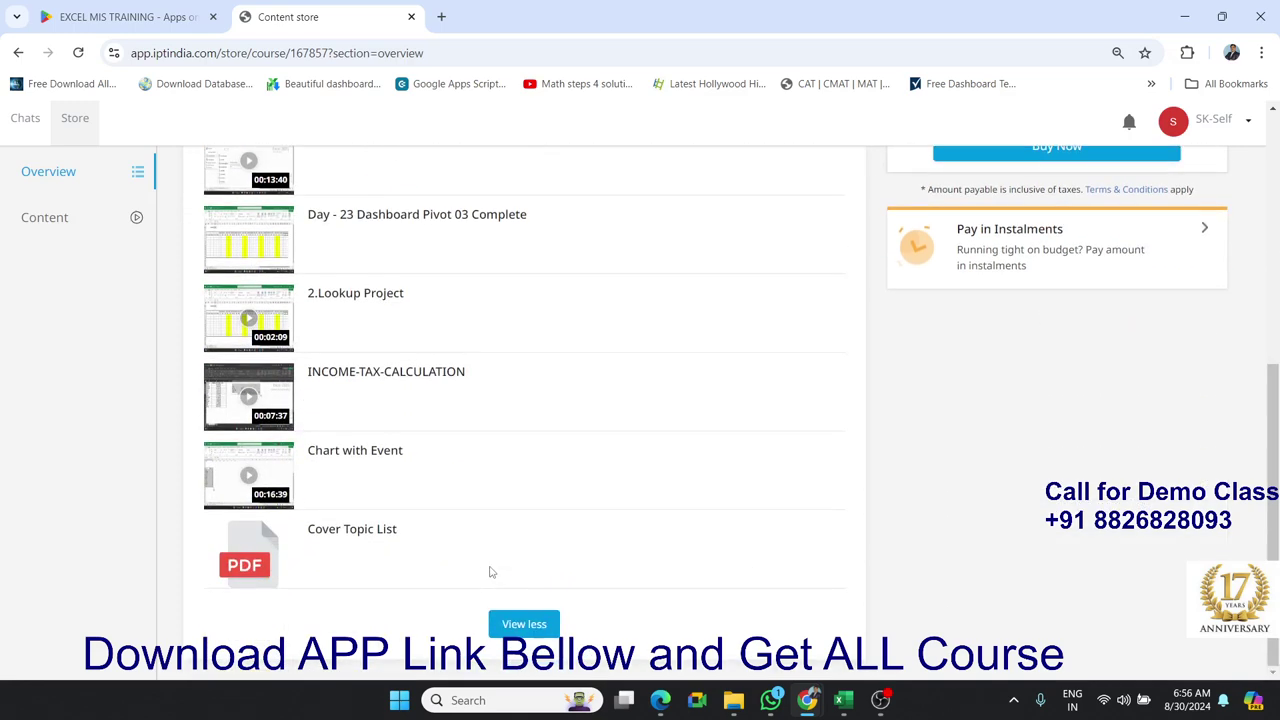
scroll(490, 572, up, 1)
scroll(490, 572, up, 3)
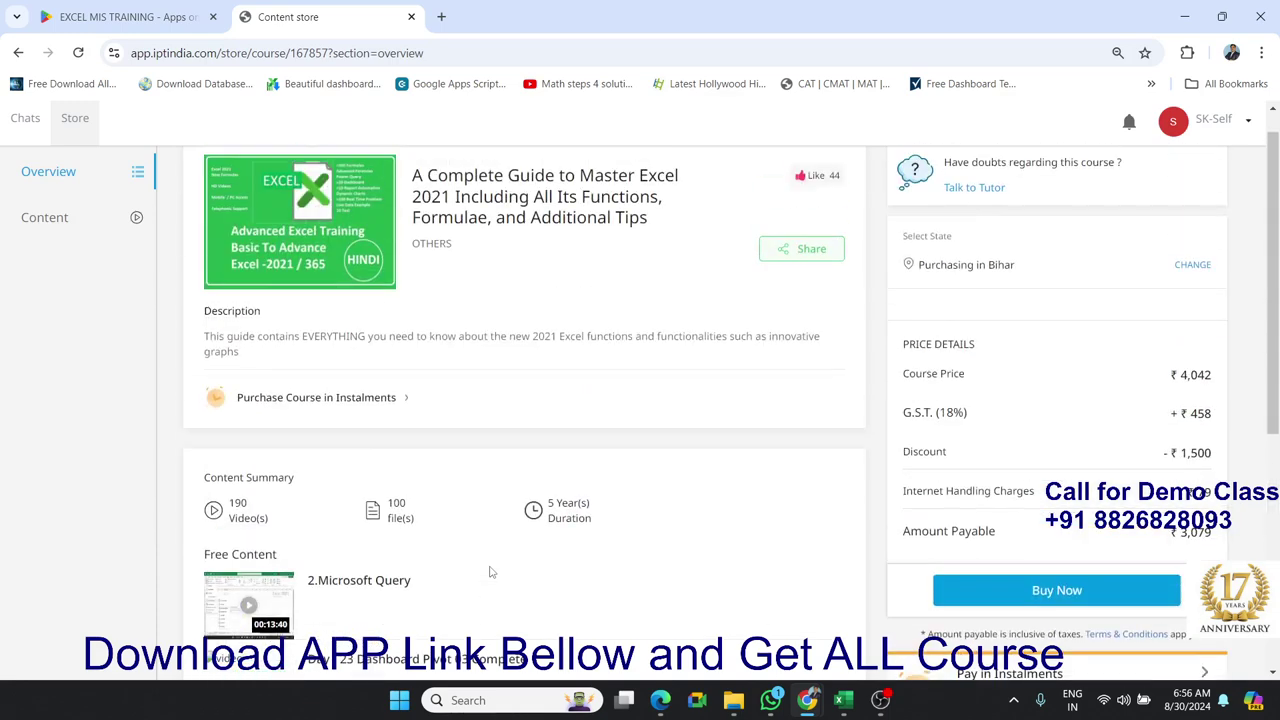
In the course Content section, scroll down and open the 8.Real-Time Office Problem Solution folder
click(106, 228)
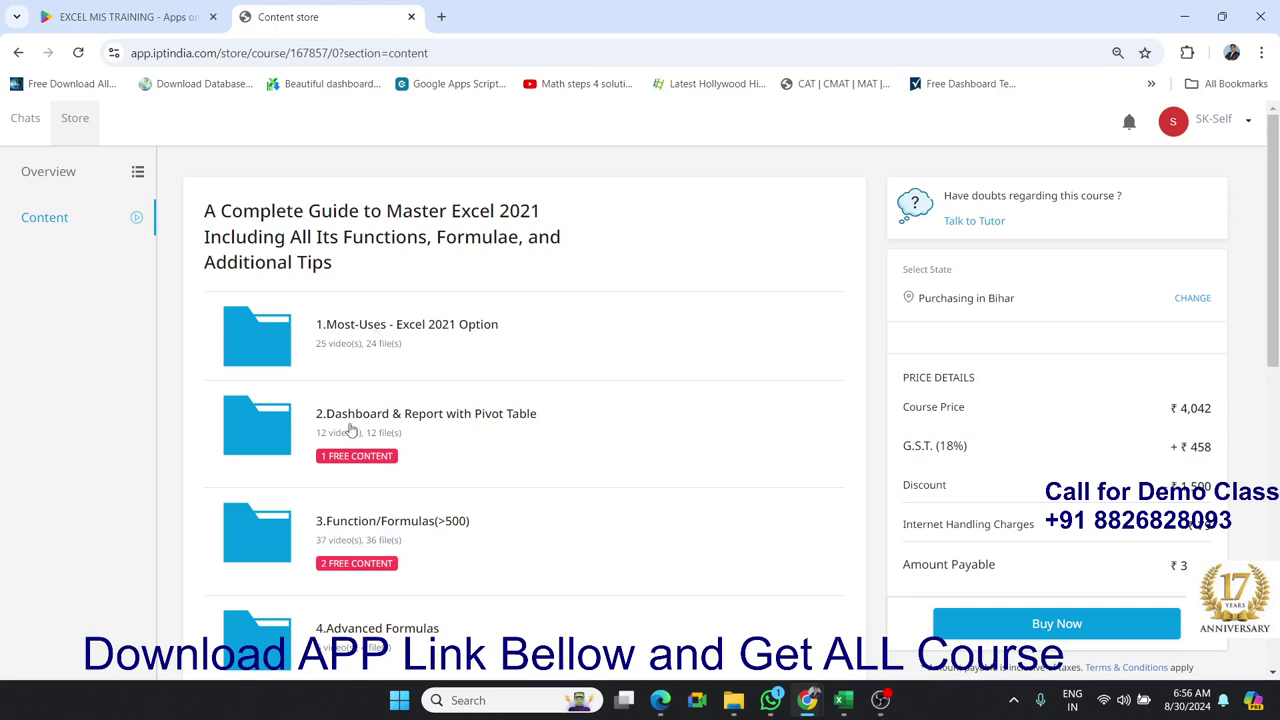
scroll(462, 431, down, 1)
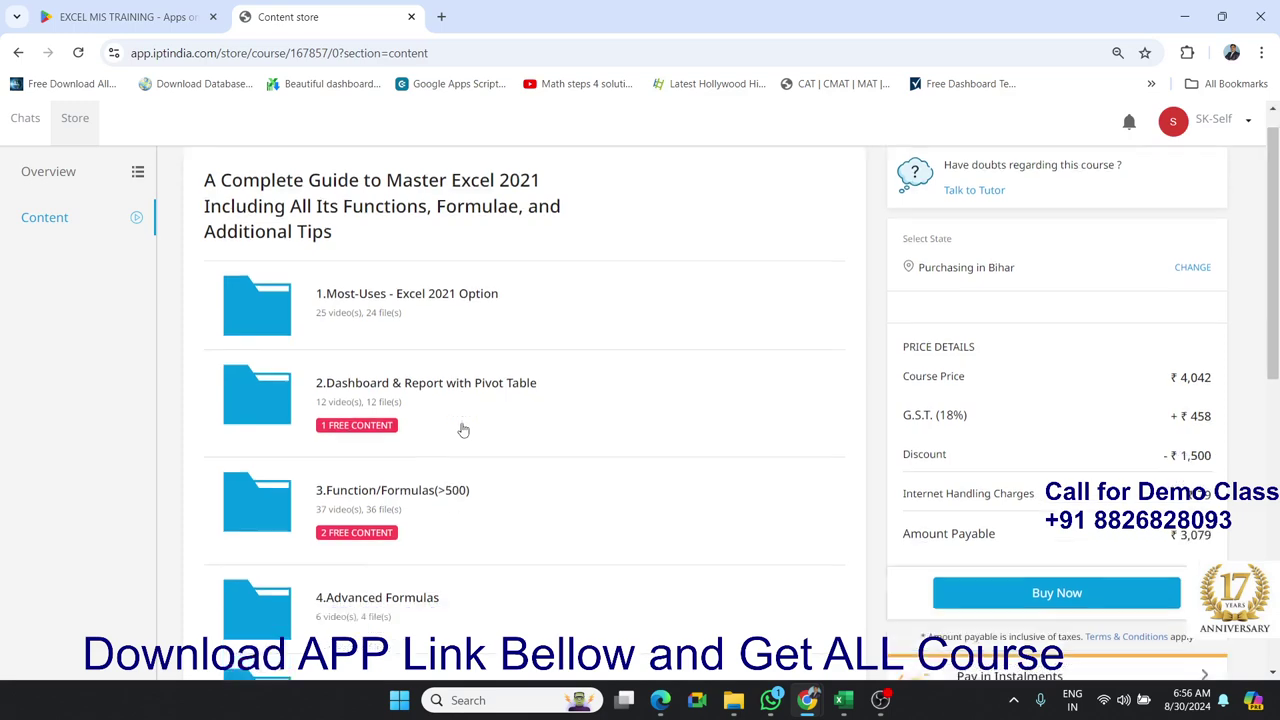
scroll(420, 466, down, 1)
scroll(420, 466, down, 1)
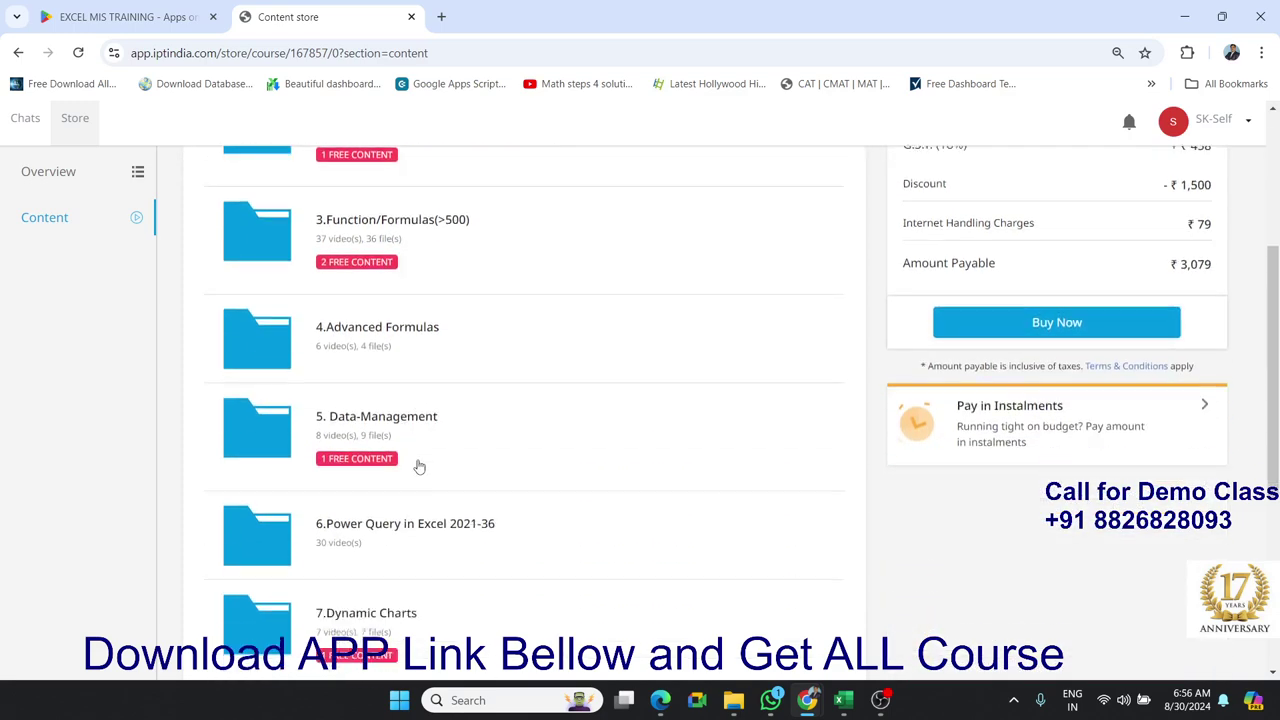
scroll(420, 466, down, 1)
scroll(420, 466, down, 2)
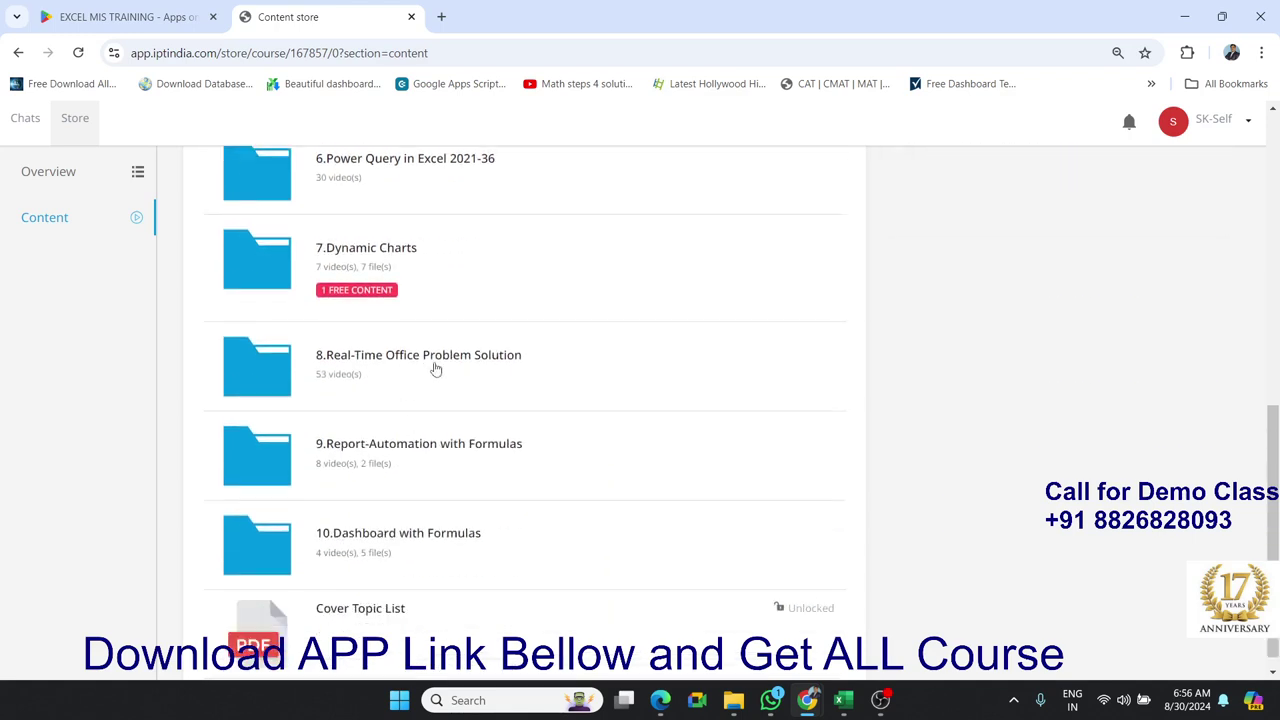
click(272, 382)
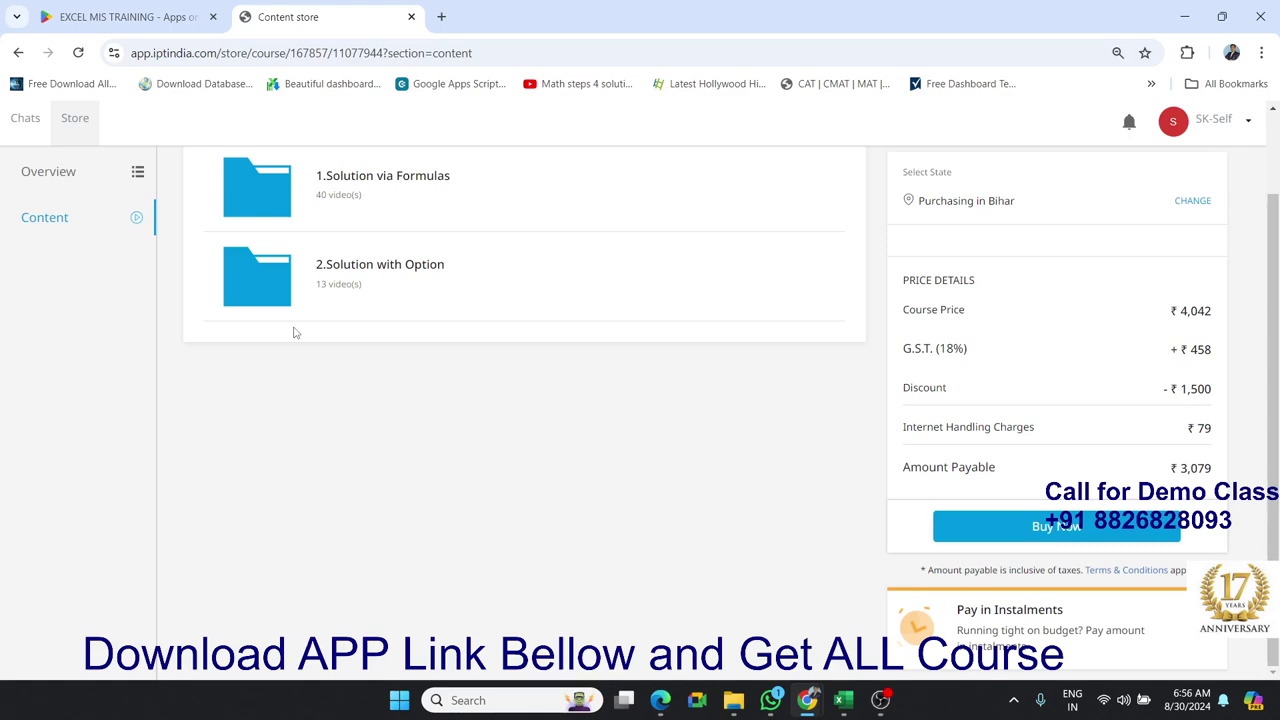
Open 1.Solution via Formulas and scroll through its video list
click(267, 218)
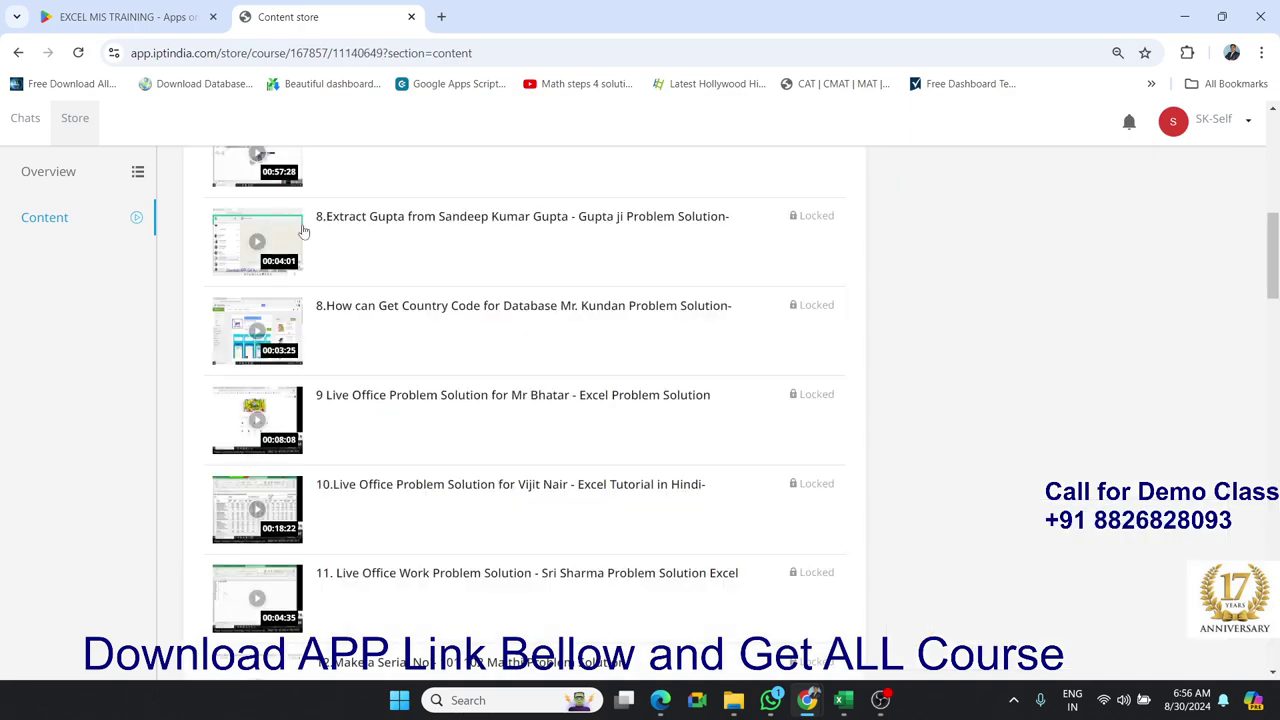
scroll(404, 276, down, 2)
scroll(404, 276, down, 2)
scroll(404, 276, down, 2)
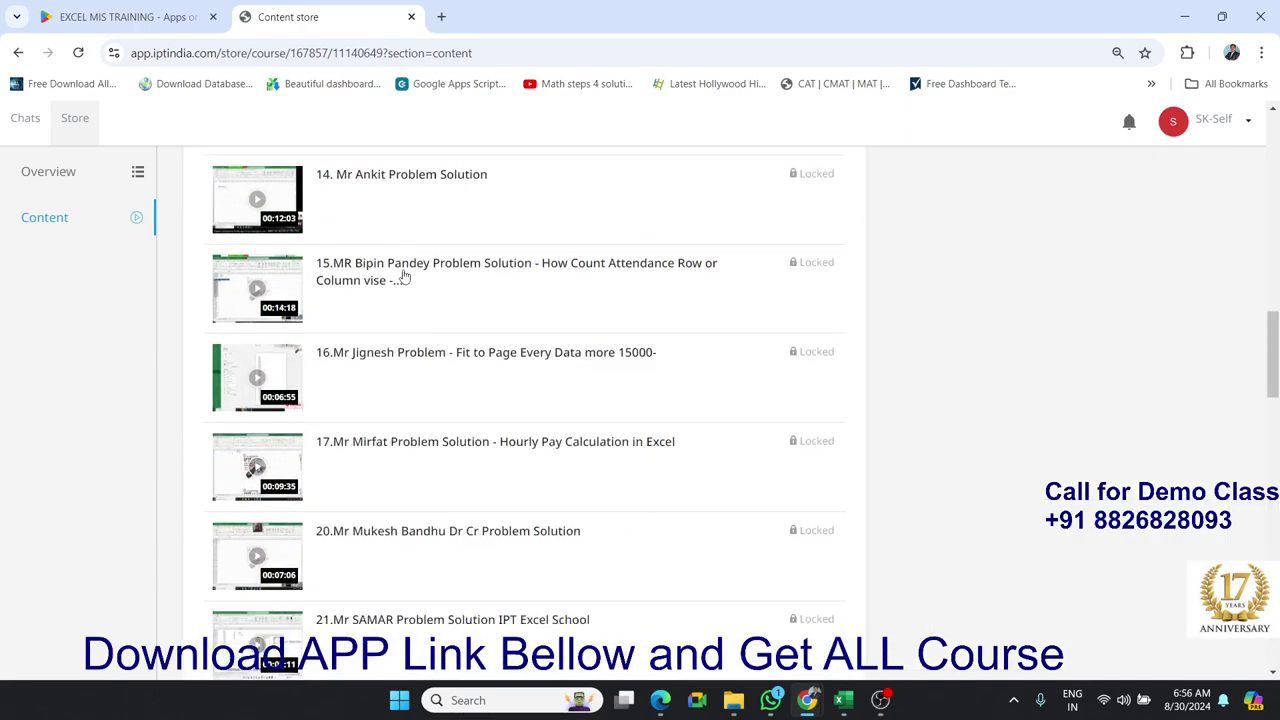
scroll(404, 276, down, 1)
scroll(404, 276, down, 3)
scroll(404, 276, down, 2)
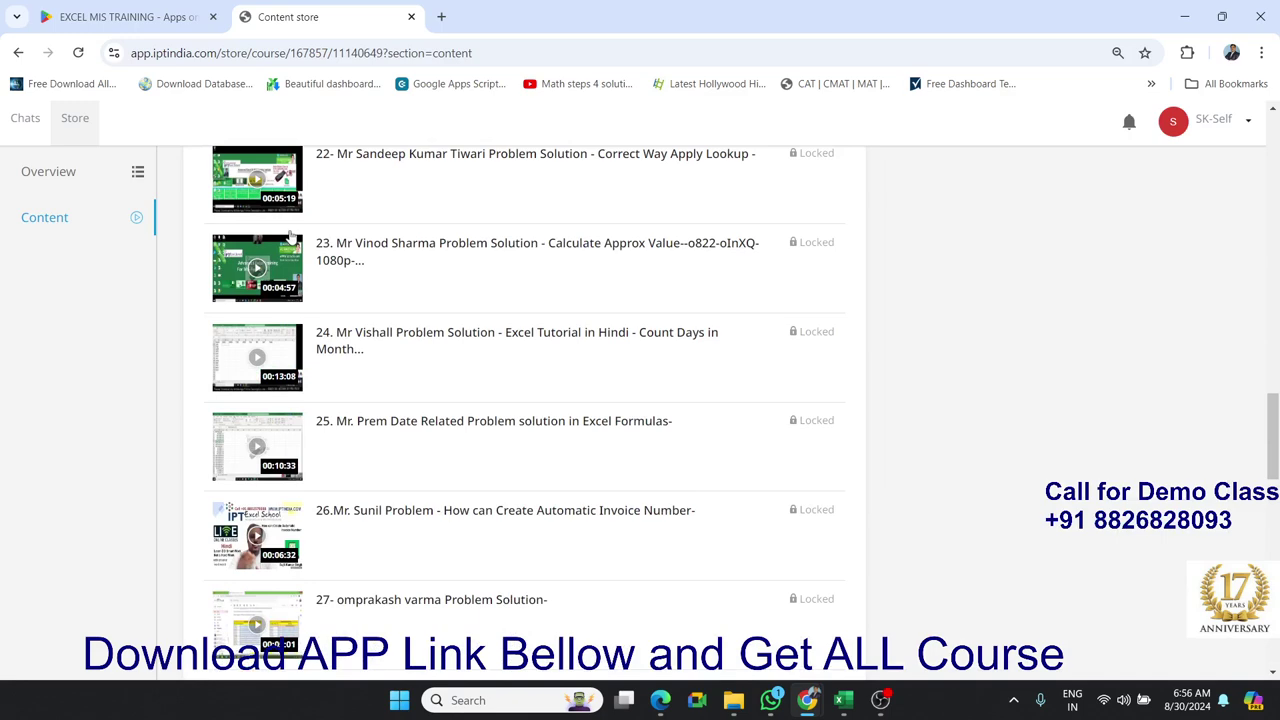
Go back twice to the course's top-level folder list and scroll to its top
click(18, 55)
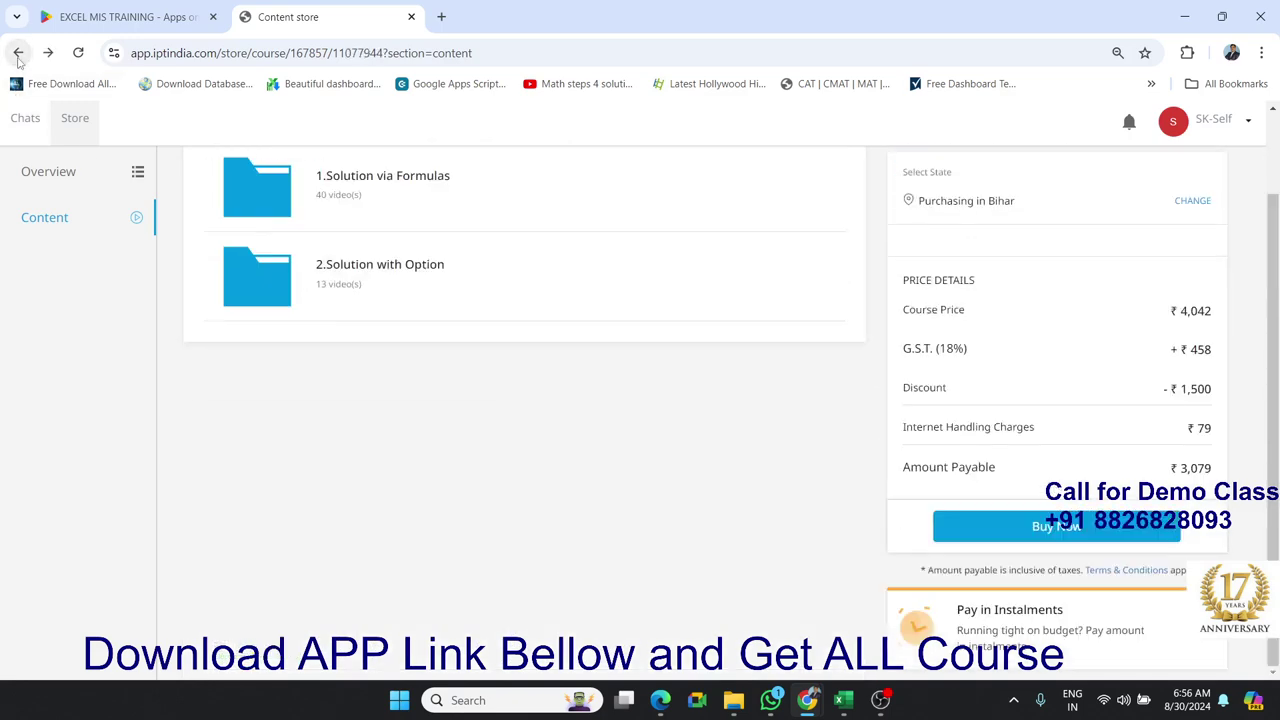
click(18, 54)
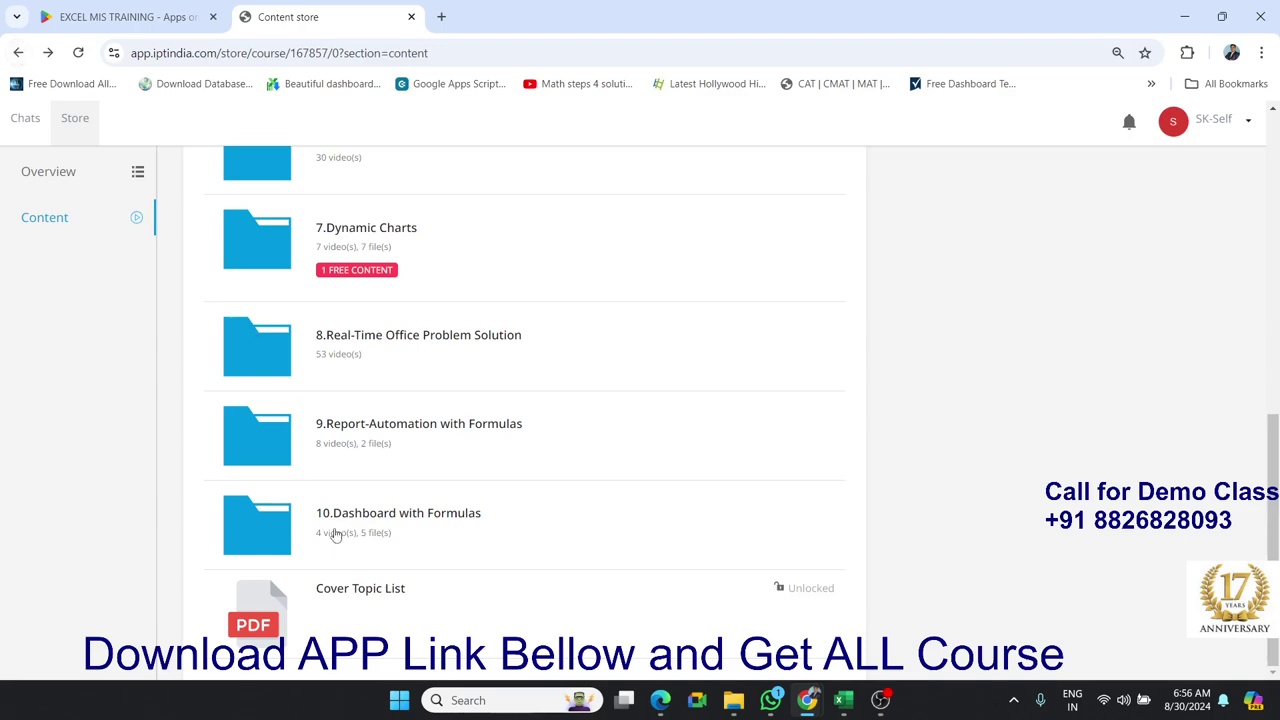
scroll(291, 507, up, 5)
scroll(289, 509, up, 3)
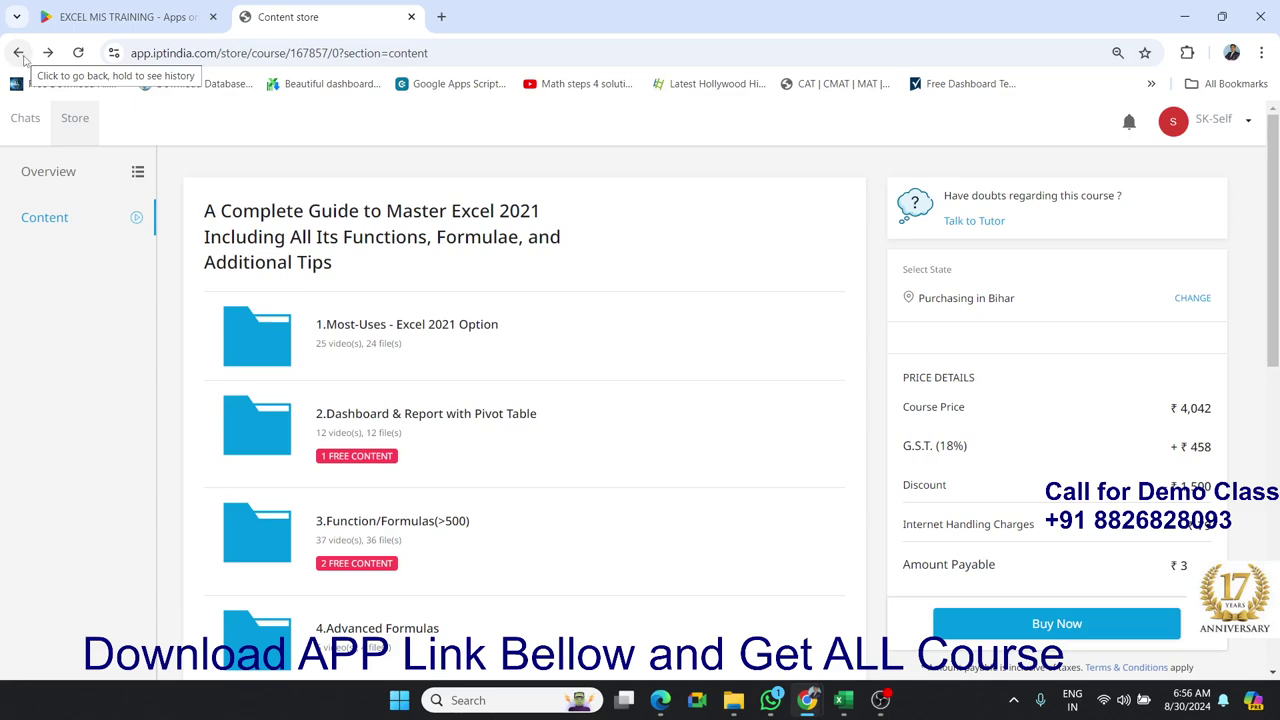
Go back to the store home and open the Excel 365 (2021) Beginner to Advanced course page
click(18, 53)
scroll(250, 476, down, 3)
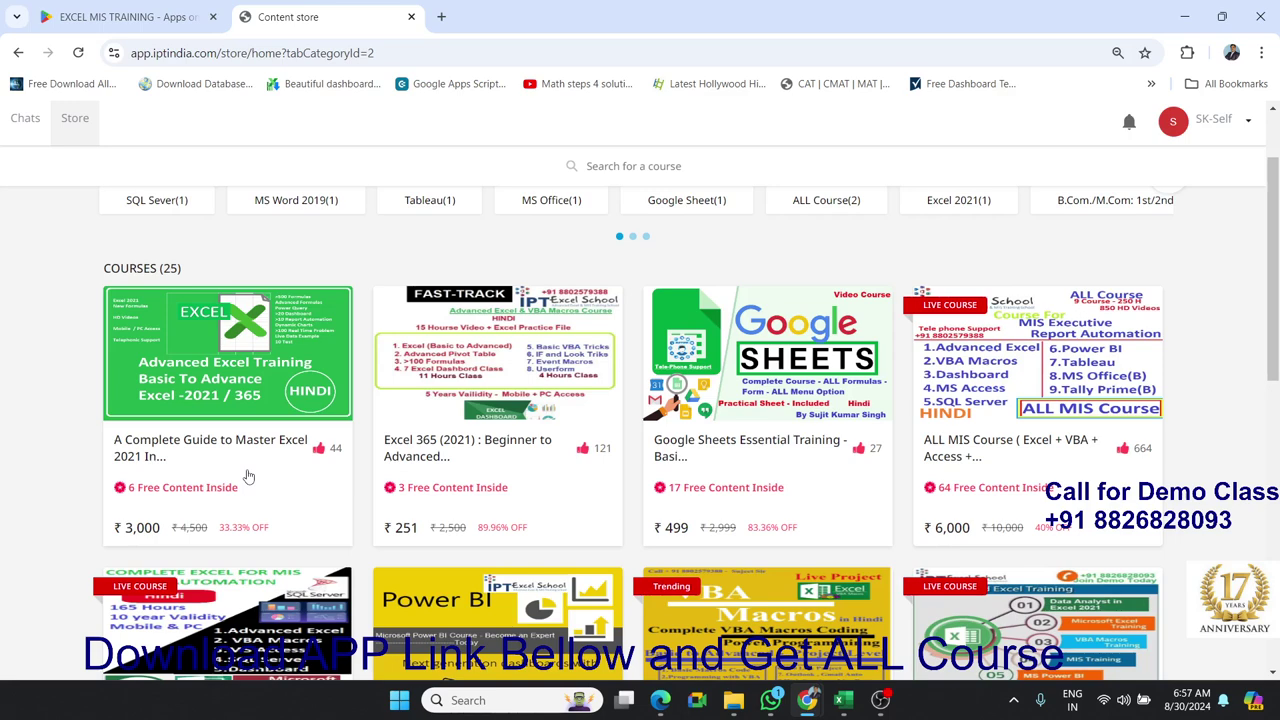
click(248, 475)
Open the Excel 365 (2021) course overview and switch to its Content section
click(419, 412)
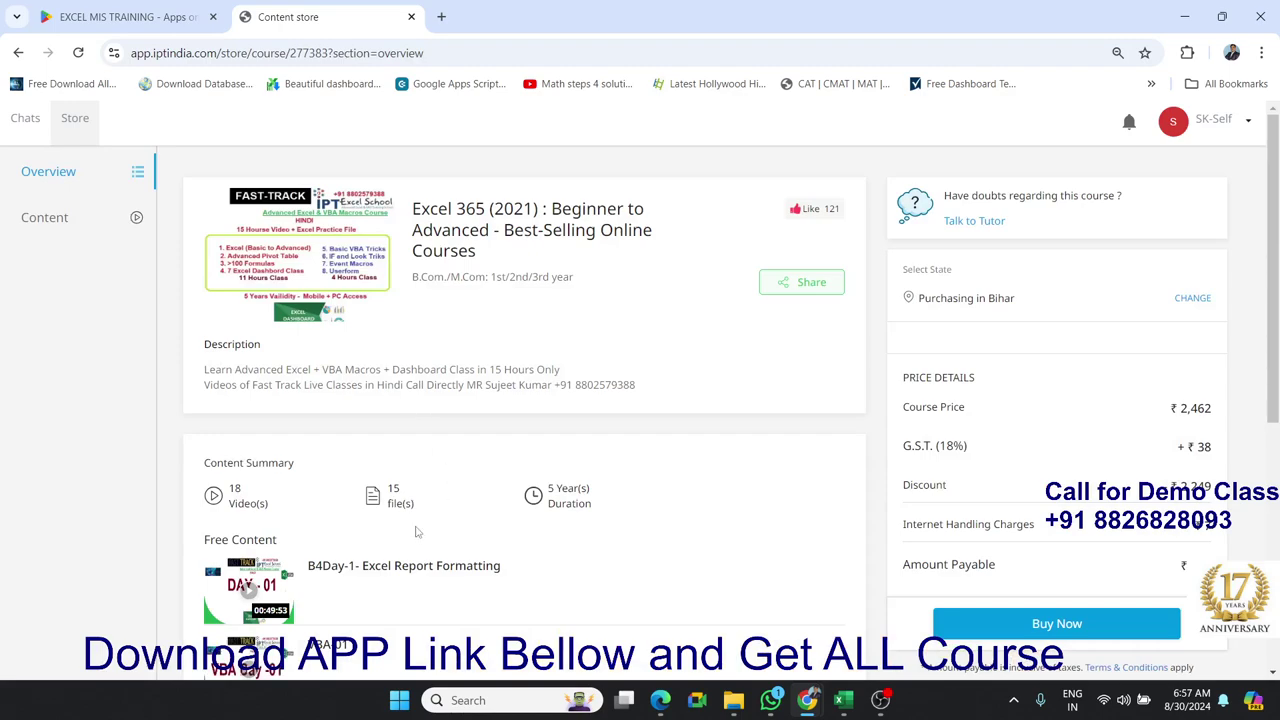
scroll(415, 531, down, 5)
scroll(415, 531, up, 5)
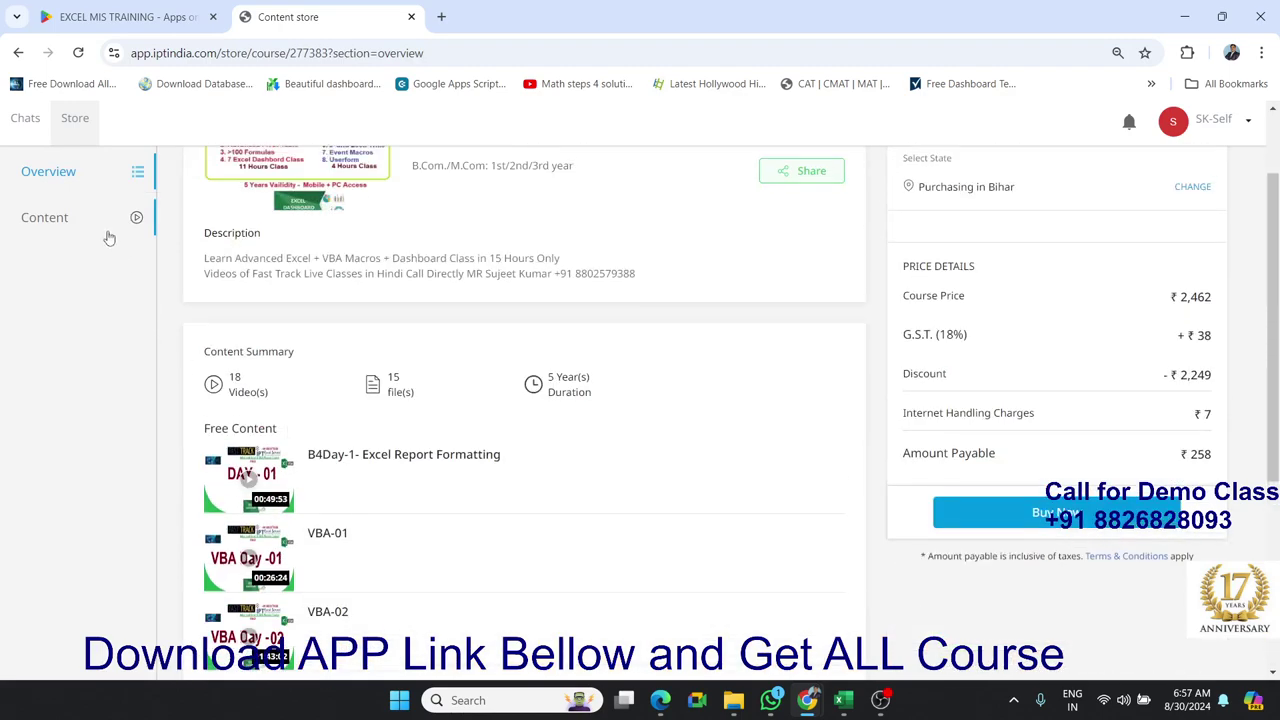
click(105, 229)
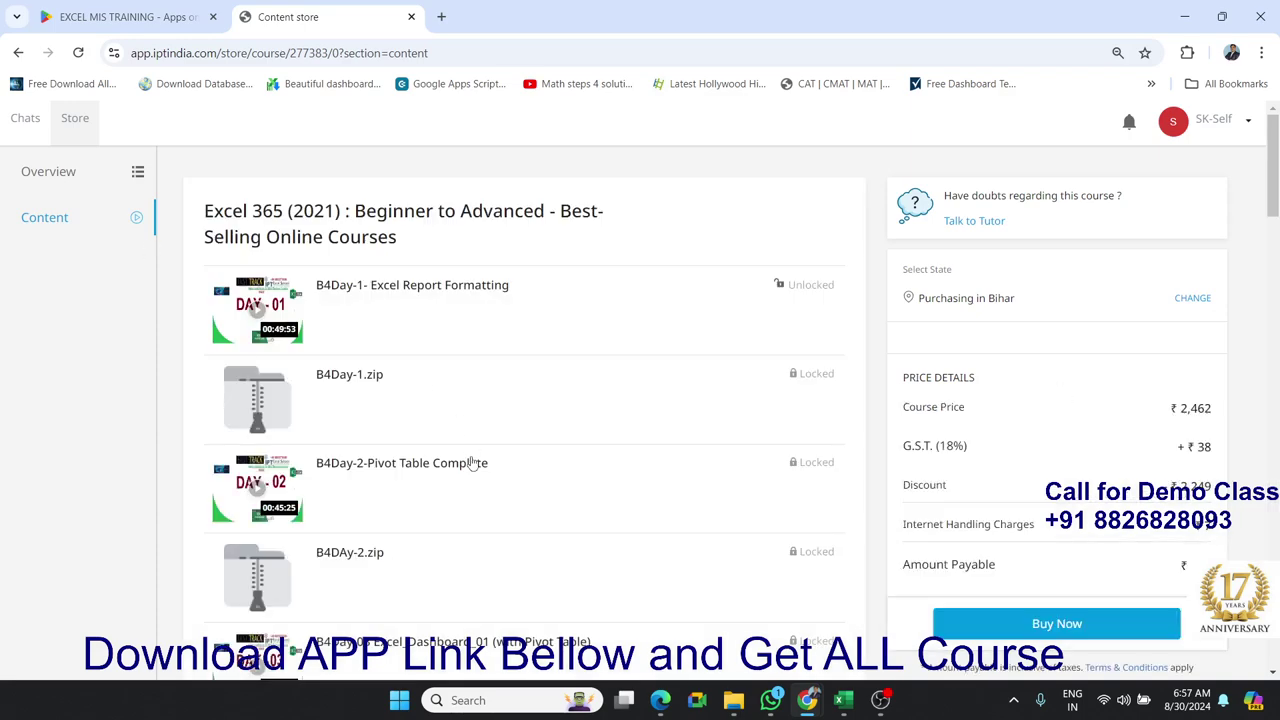
Scroll through the Excel 365 lesson list, then return to the 25-course store listing
scroll(487, 364, down, 1)
scroll(487, 364, down, 1)
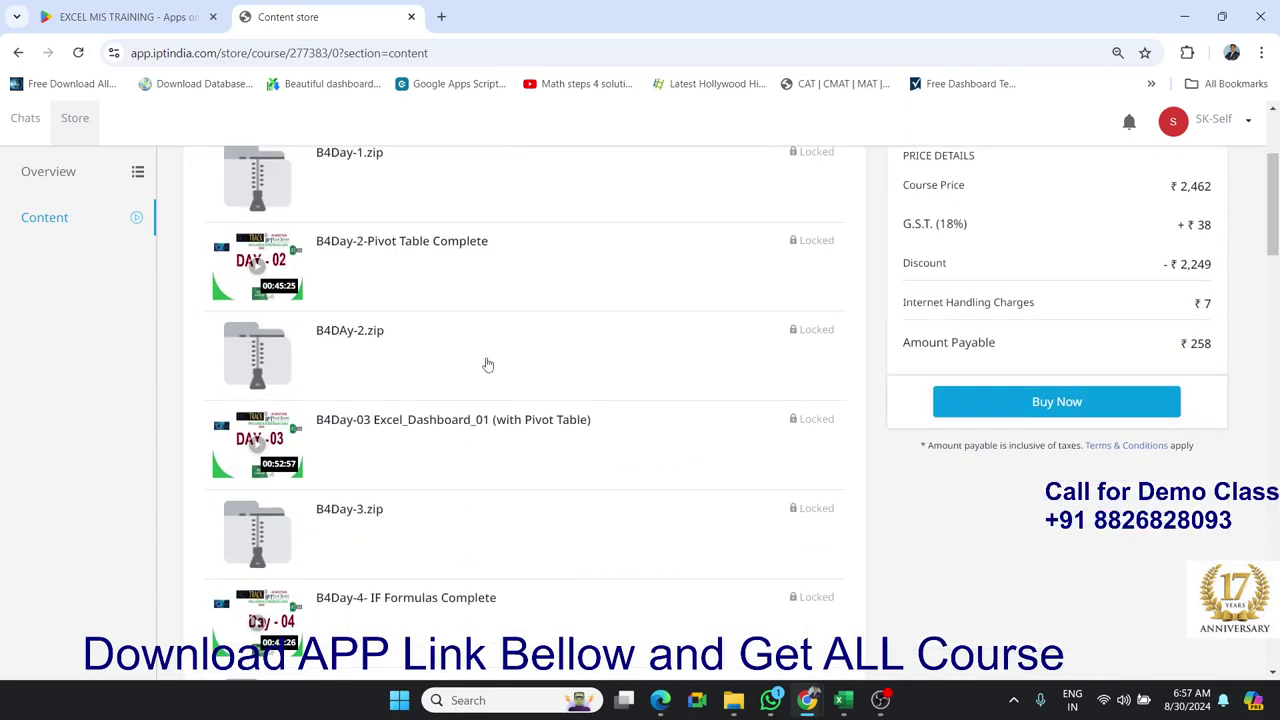
scroll(487, 364, down, 2)
scroll(487, 363, down, 1)
scroll(487, 363, down, 2)
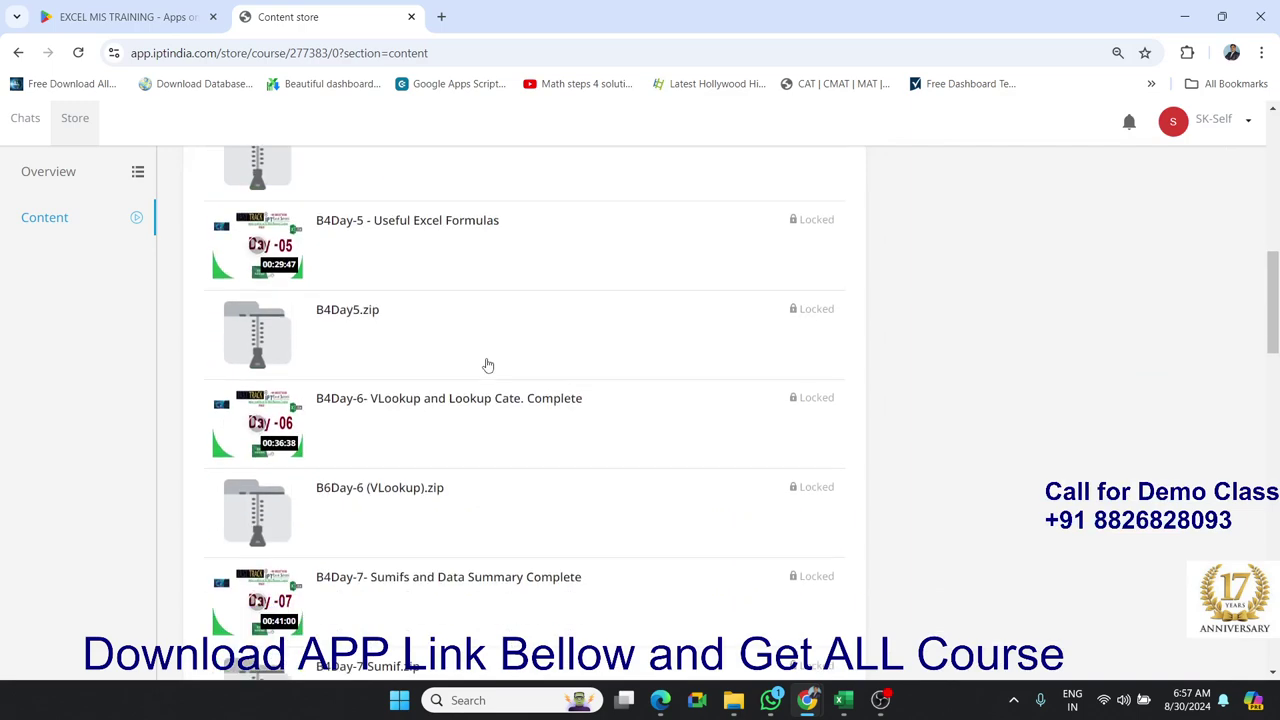
scroll(487, 364, down, 1)
scroll(488, 366, down, 3)
scroll(487, 365, down, 7)
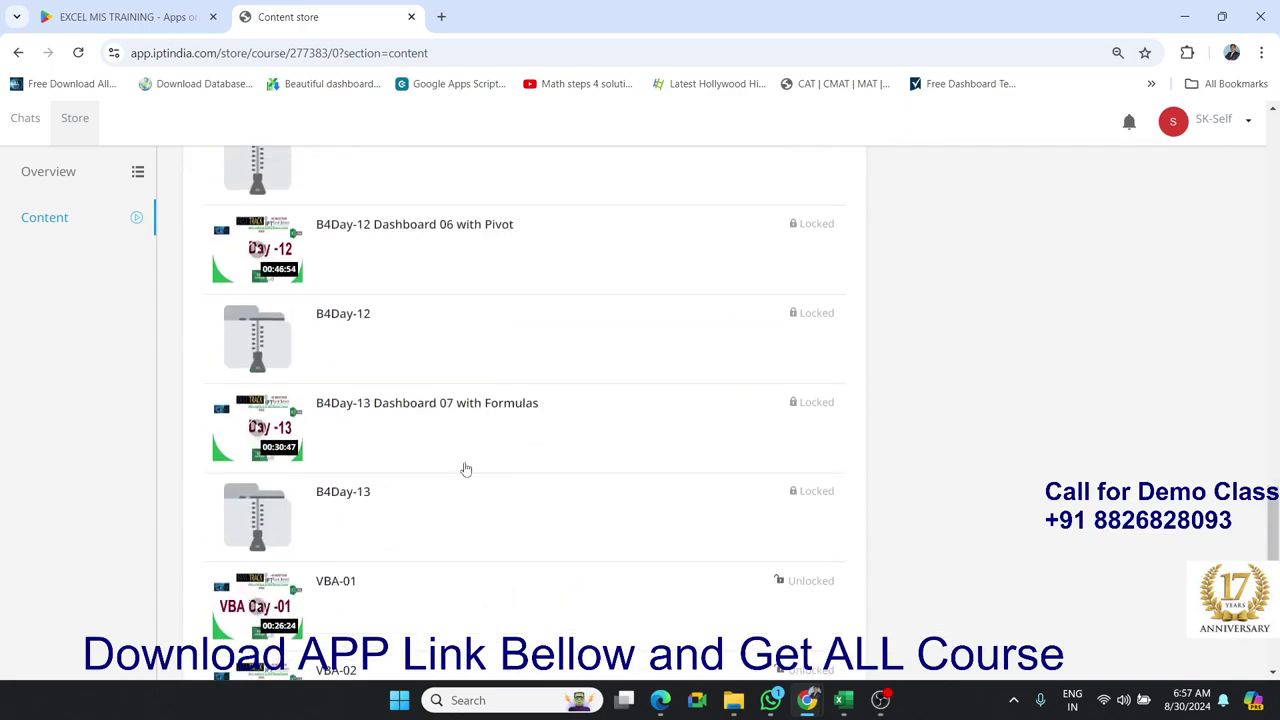
scroll(440, 476, down, 1)
scroll(412, 402, down, 1)
scroll(411, 426, down, 1)
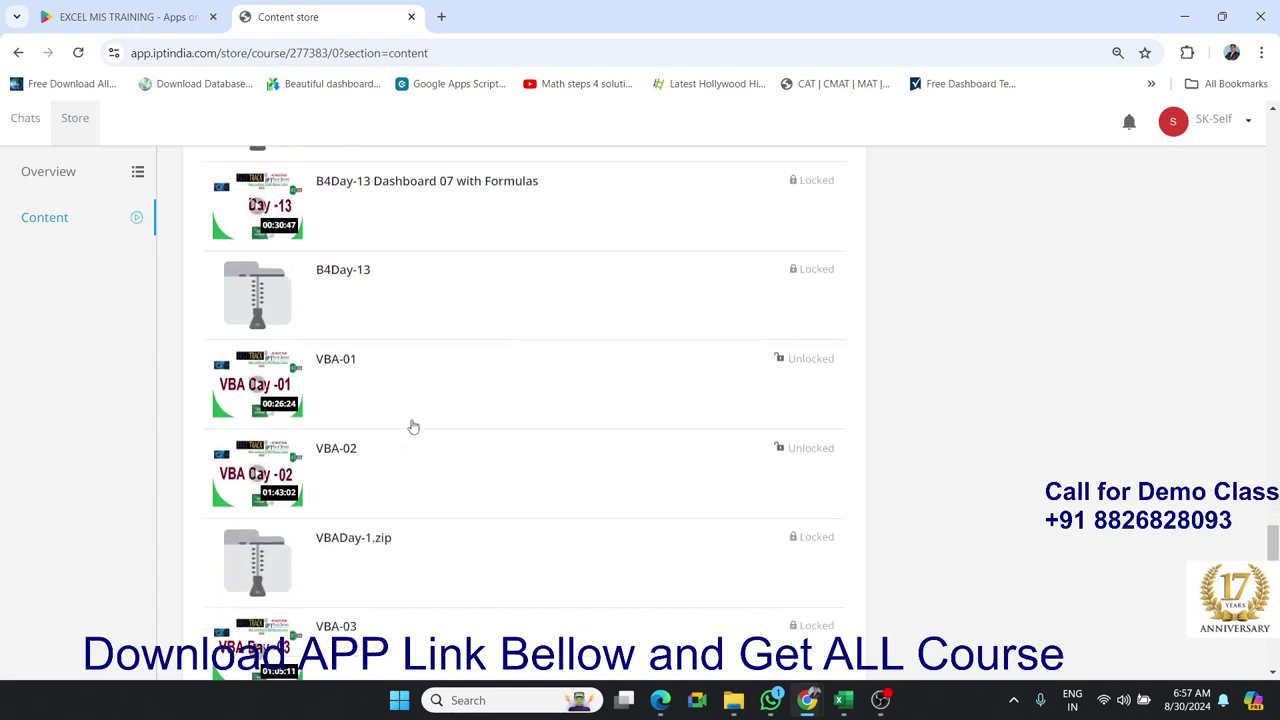
scroll(411, 429, down, 1)
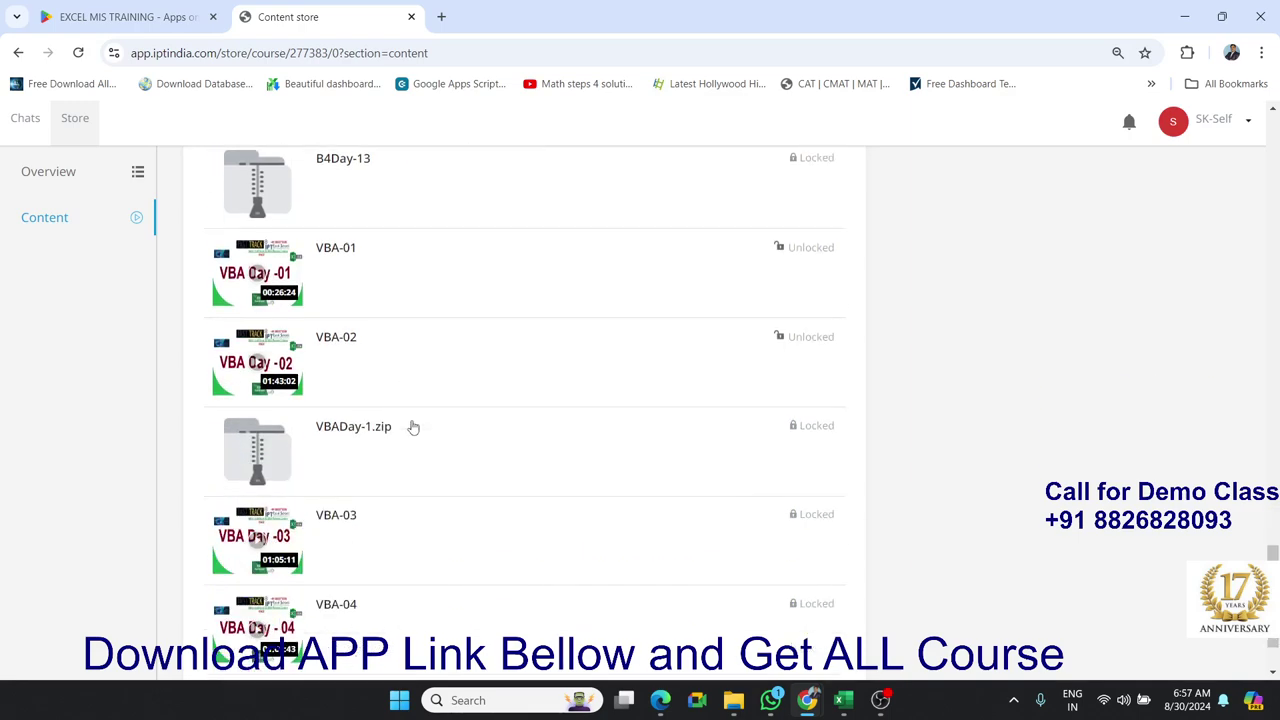
click(18, 52)
scroll(450, 420, down, 1)
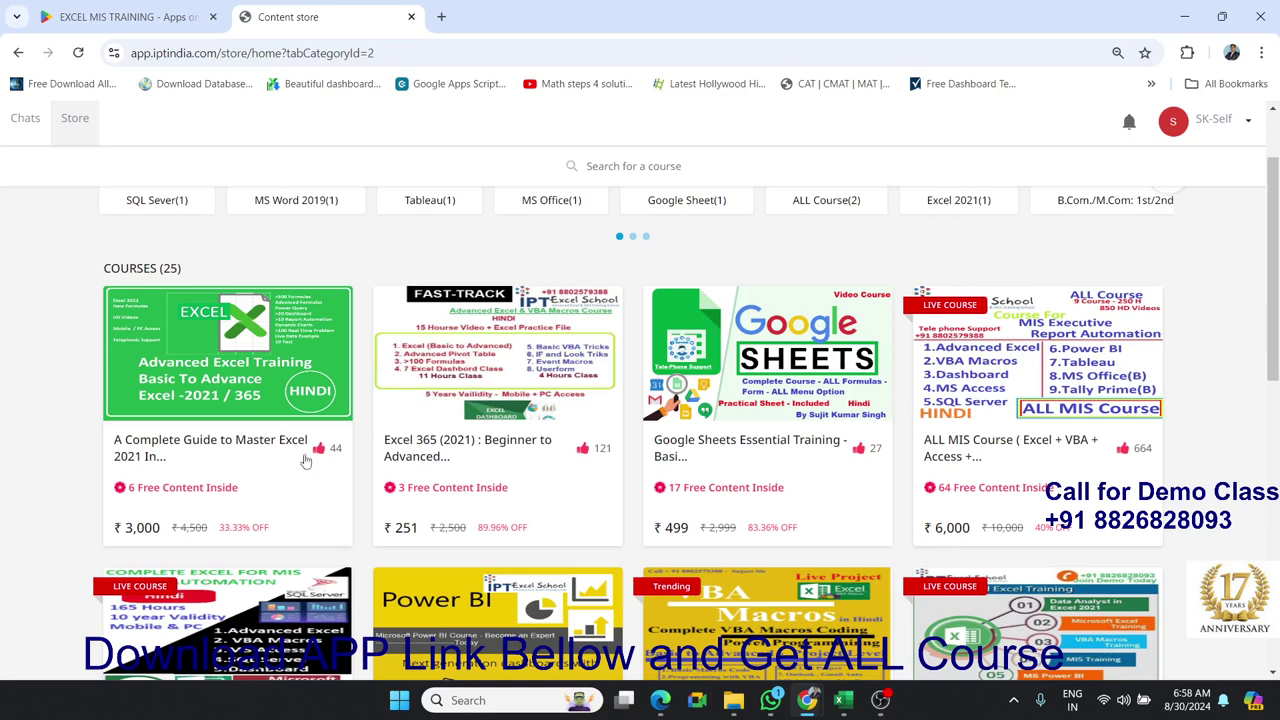
click(233, 473)
click(407, 477)
scroll(597, 513, up, 1)
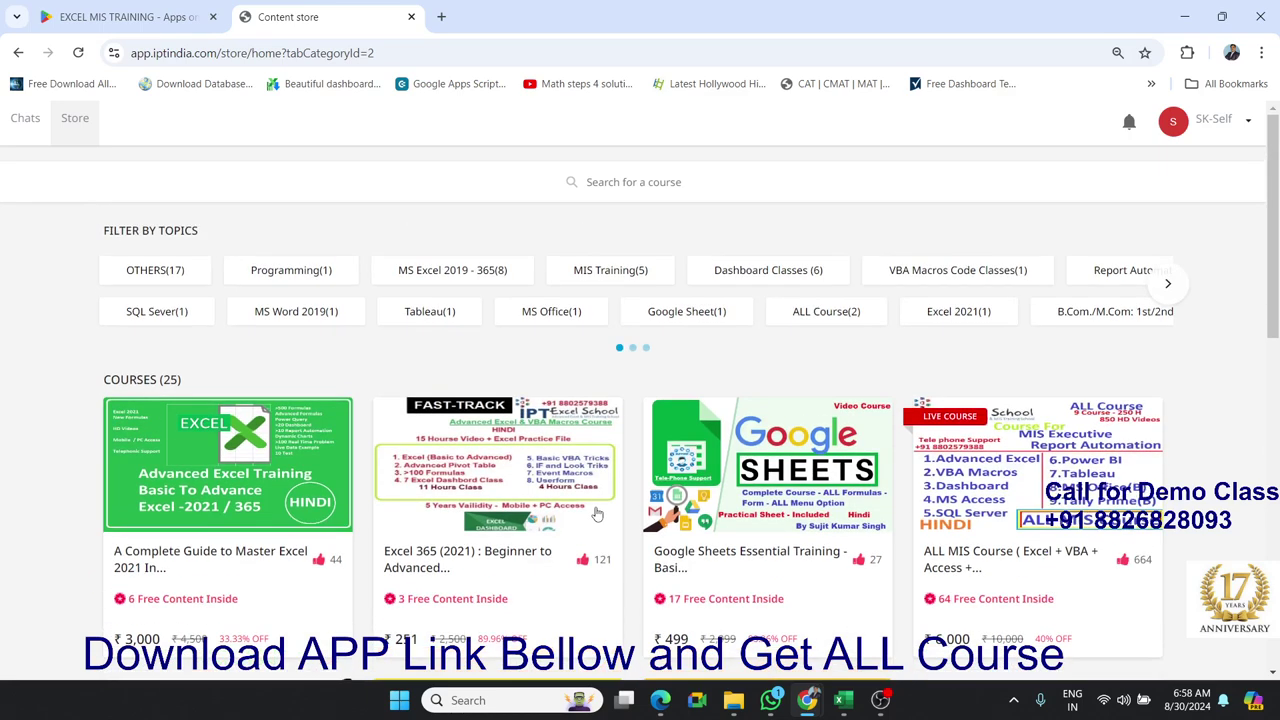
scroll(597, 513, down, 1)
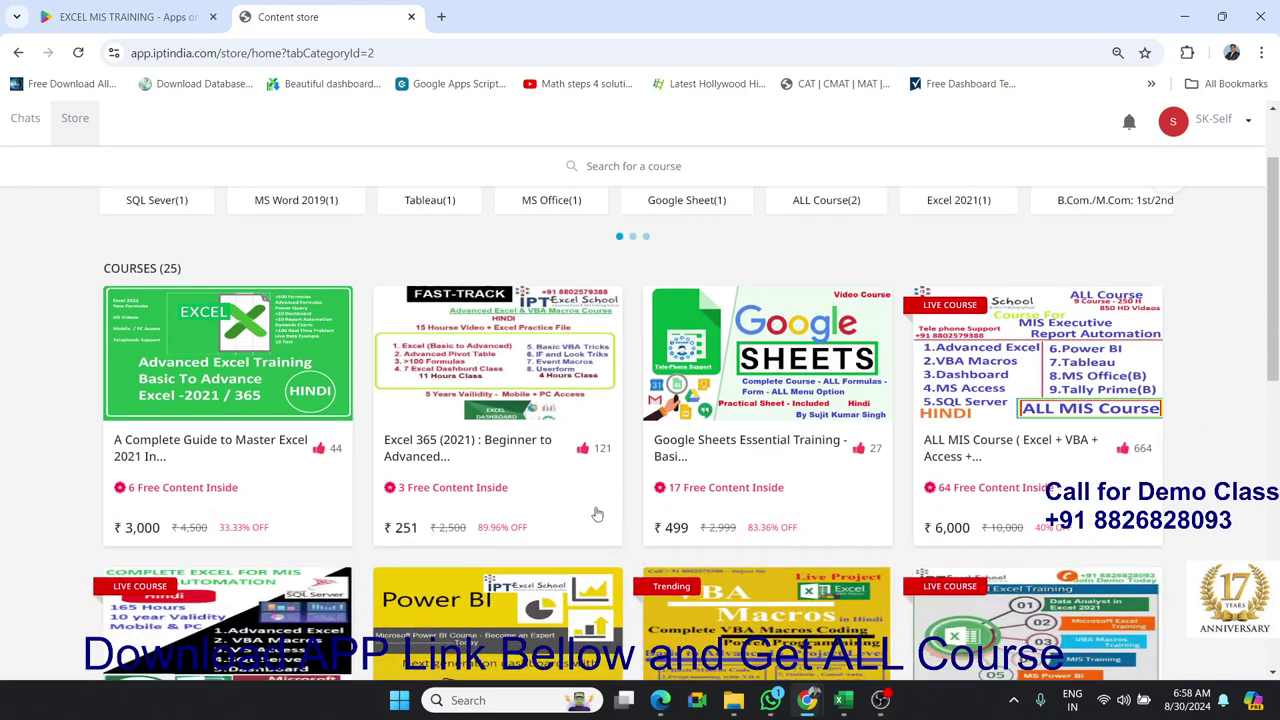